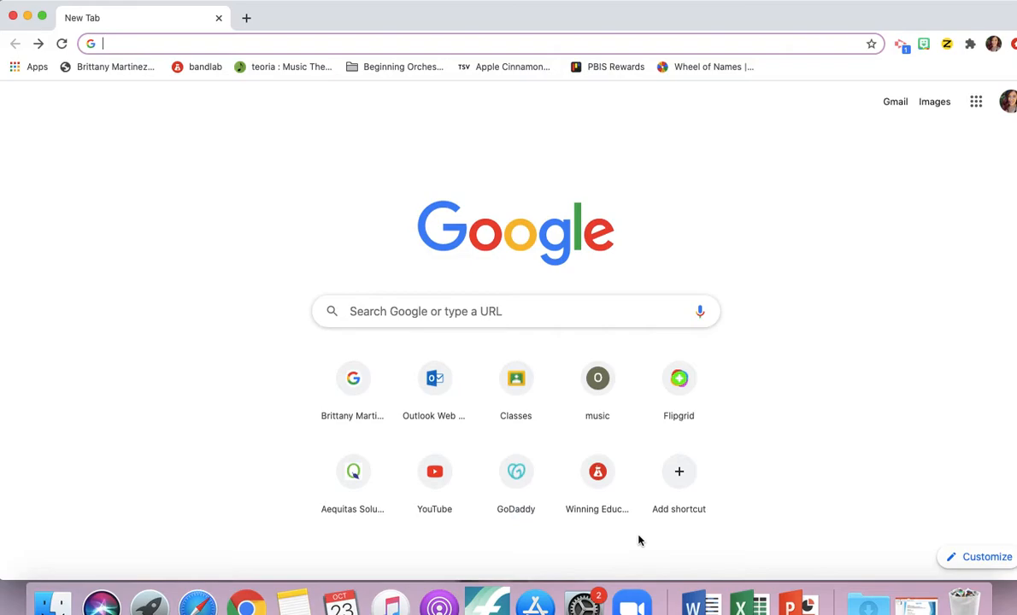
# - Open the soundtrap.com website in the browser
pyautogui.write('so')
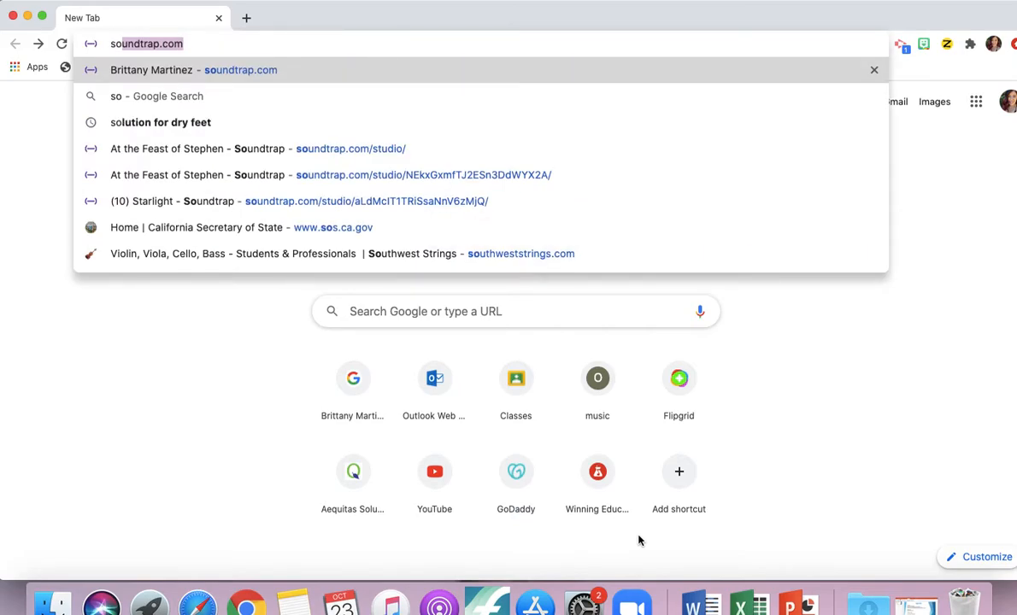
pyautogui.press('Return')
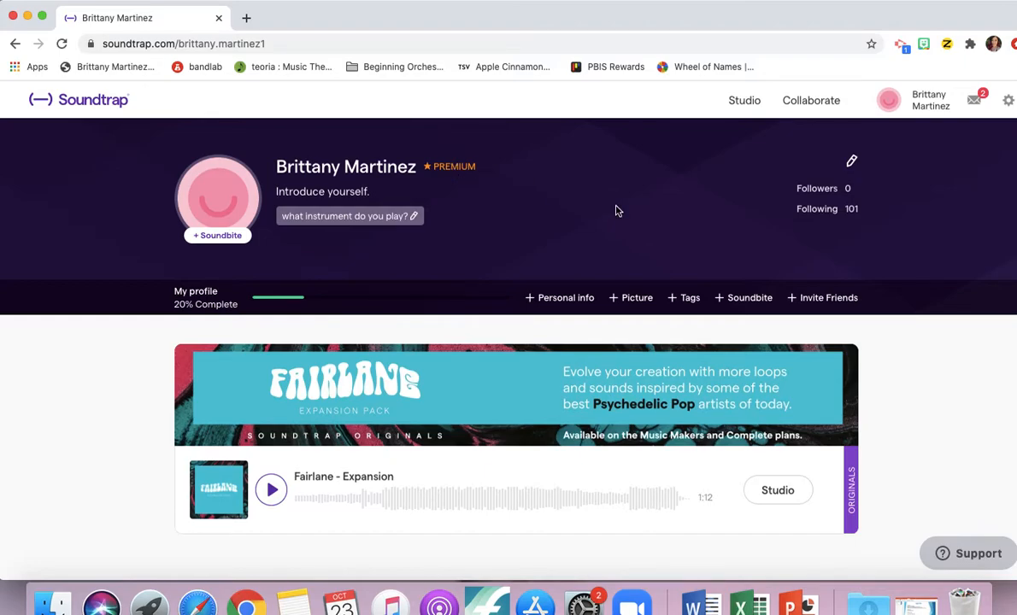
# - Look through the profile page, examining the project invites, the My Projects list and the folders below it
pyautogui.scroll(-1, 615, 209)
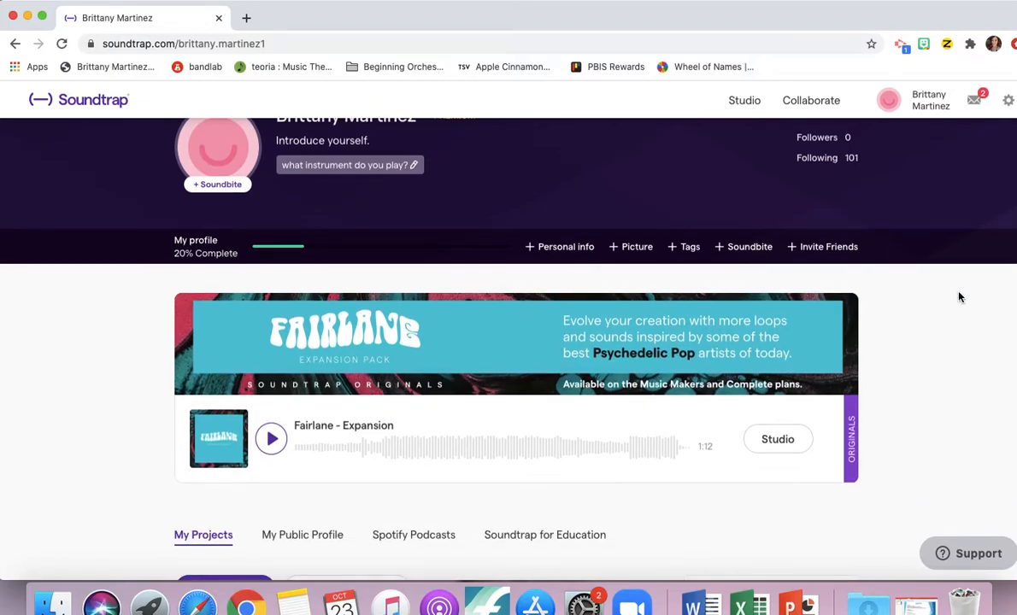
pyautogui.scroll(1, 959, 296)
pyautogui.scroll(-4, 959, 297)
pyautogui.scroll(-5, 959, 296)
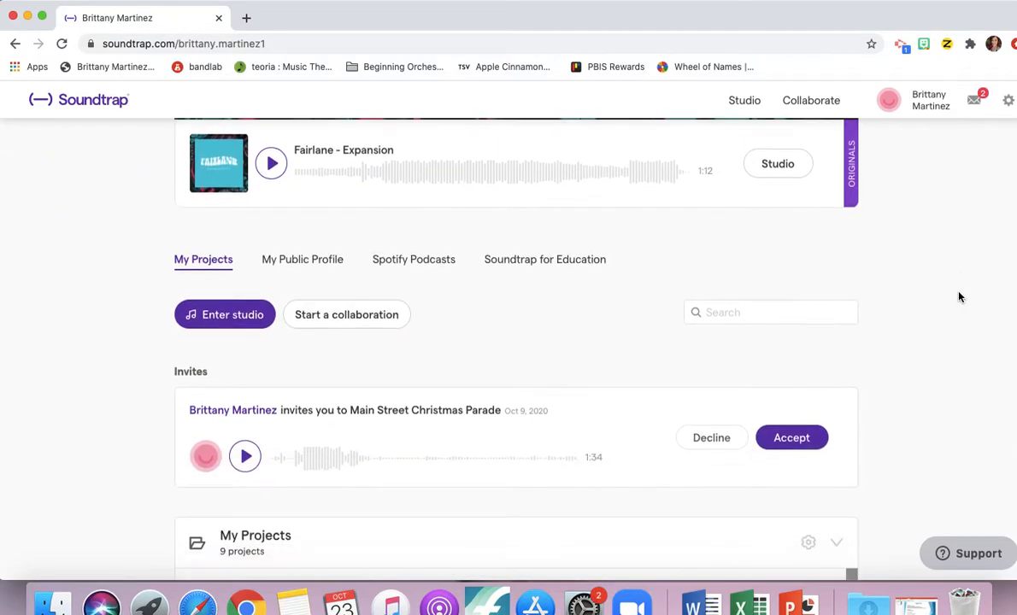
pyautogui.scroll(-6, 959, 297)
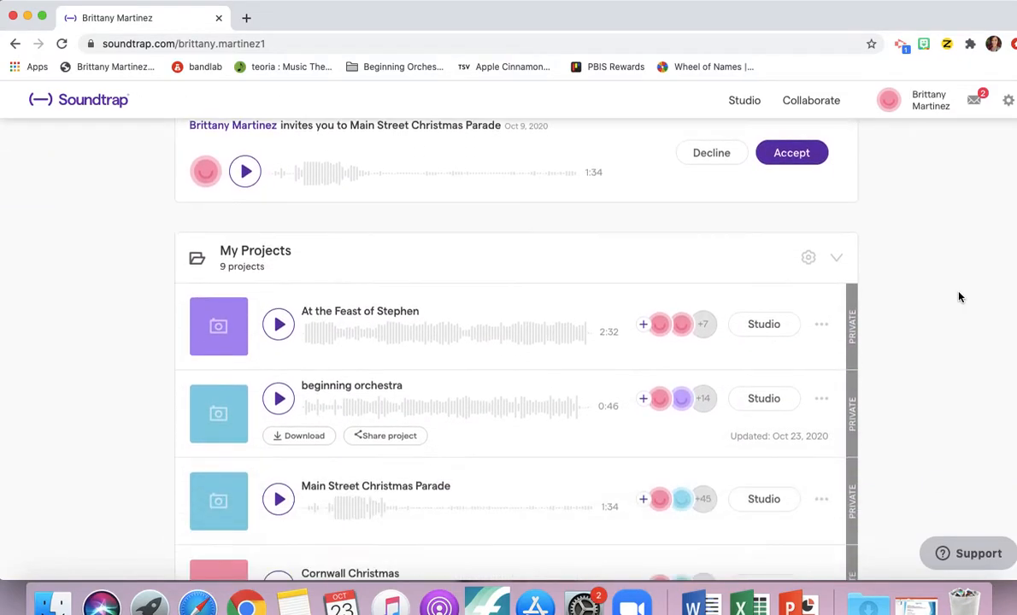
pyautogui.scroll(-3, 959, 296)
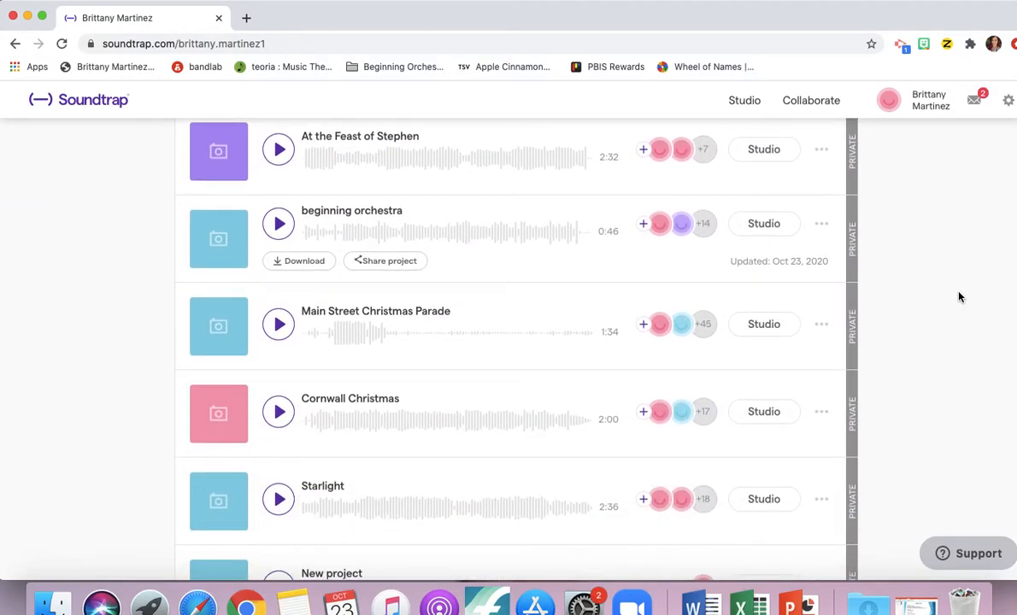
pyautogui.scroll(-7, 959, 297)
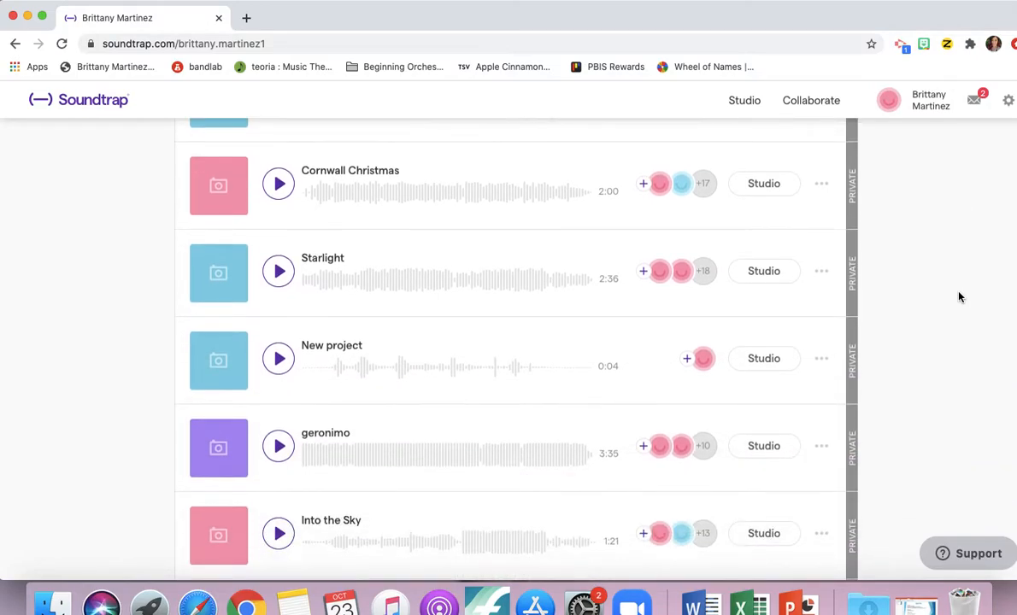
pyautogui.scroll(10, 959, 296)
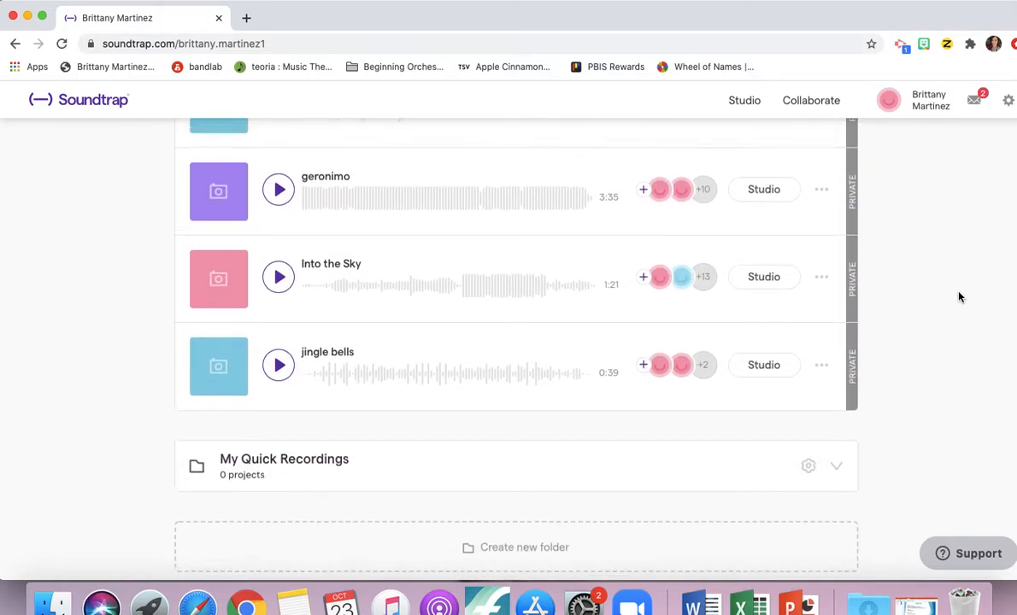
pyautogui.scroll(-6, 959, 297)
pyautogui.scroll(-5, 959, 296)
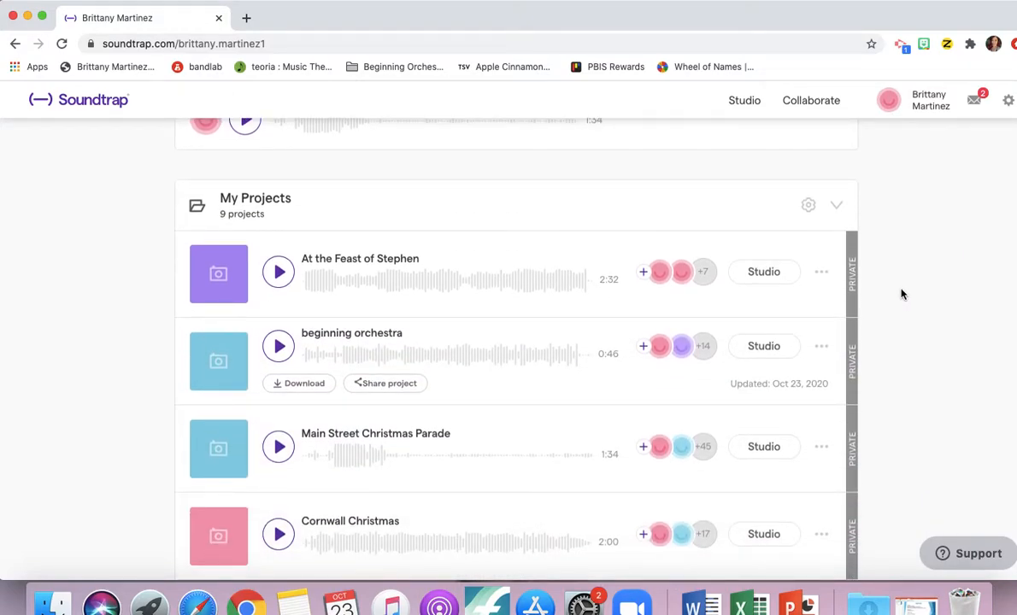
# - Open the At the Feast of Stephen project in the studio and hide the collaborators chat
pyautogui.click(772, 272)
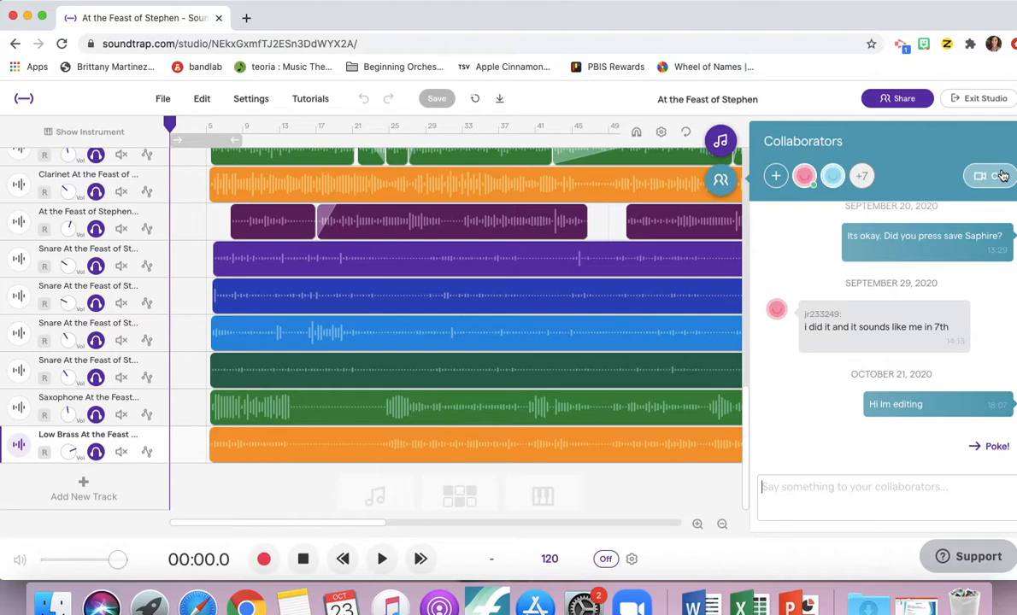
pyautogui.click(721, 182)
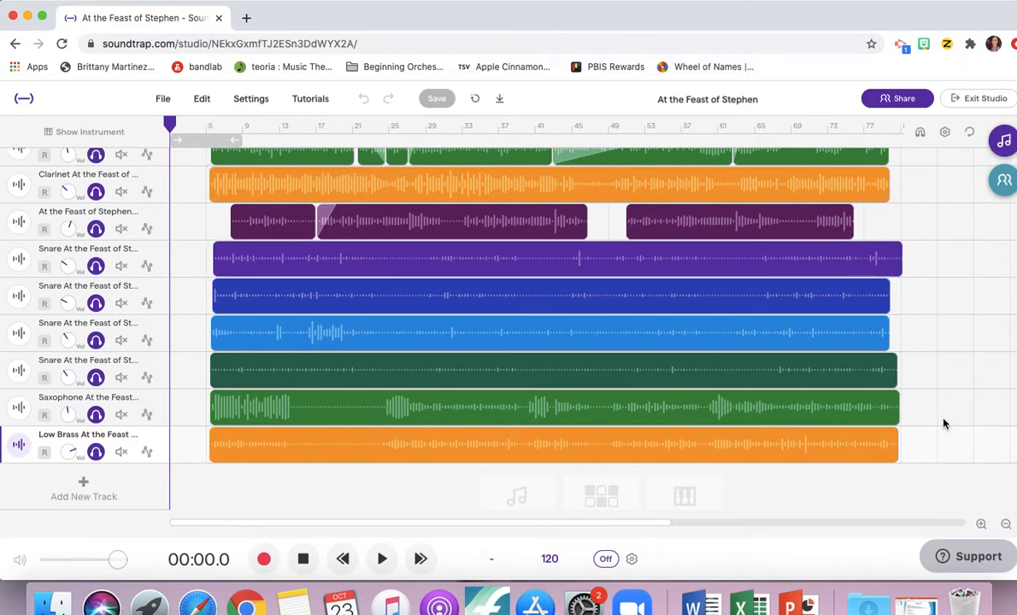
# - Play a short passage of At the Feast of Stephen starting from about bar 5, with all the clips fitting in view
pyautogui.click(982, 526)
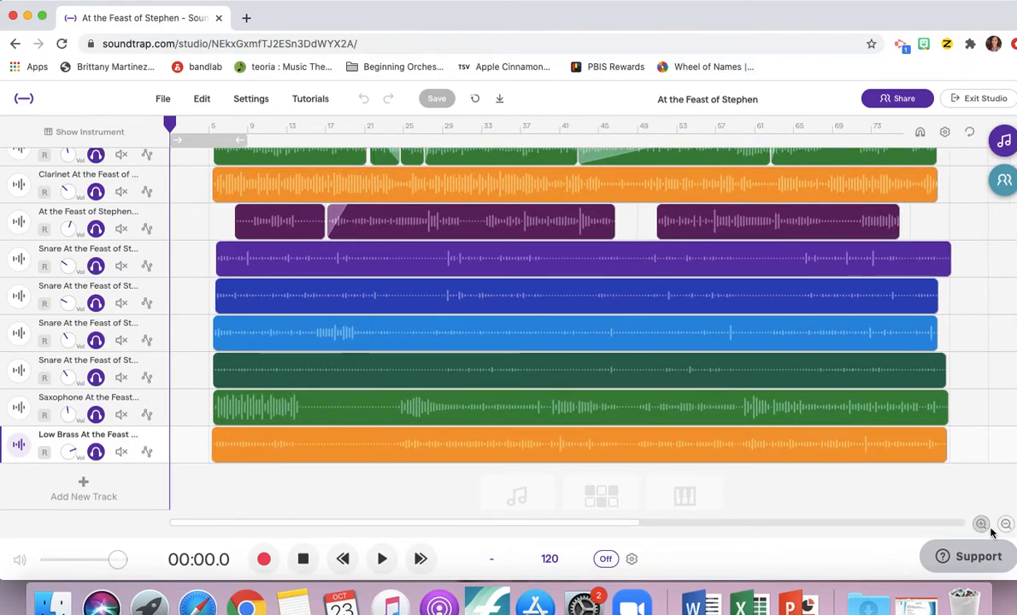
pyautogui.click(1005, 526)
pyautogui.click(981, 527)
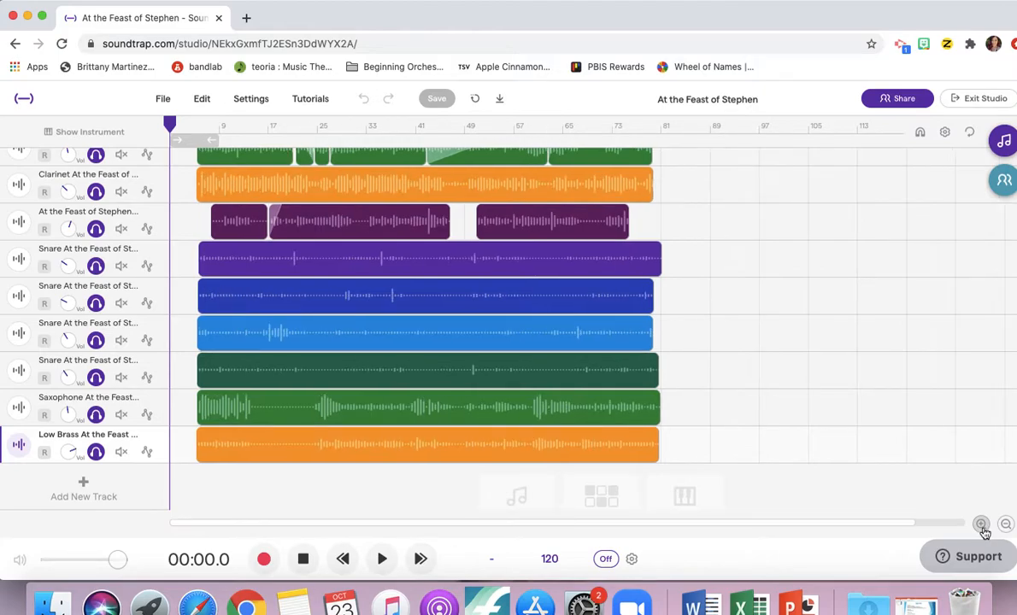
pyautogui.click(981, 526)
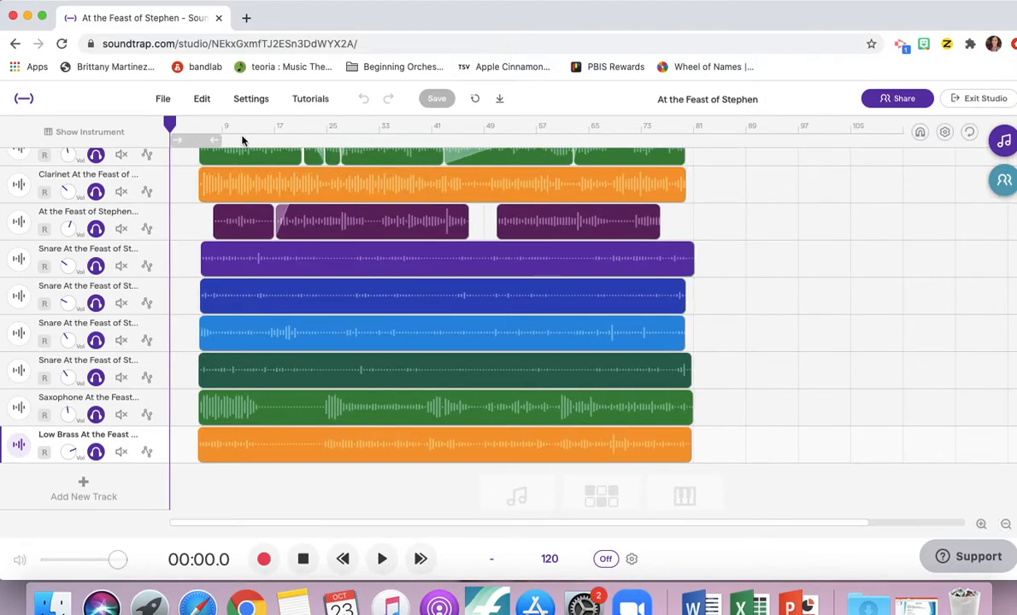
pyautogui.click(981, 525)
pyautogui.click(982, 524)
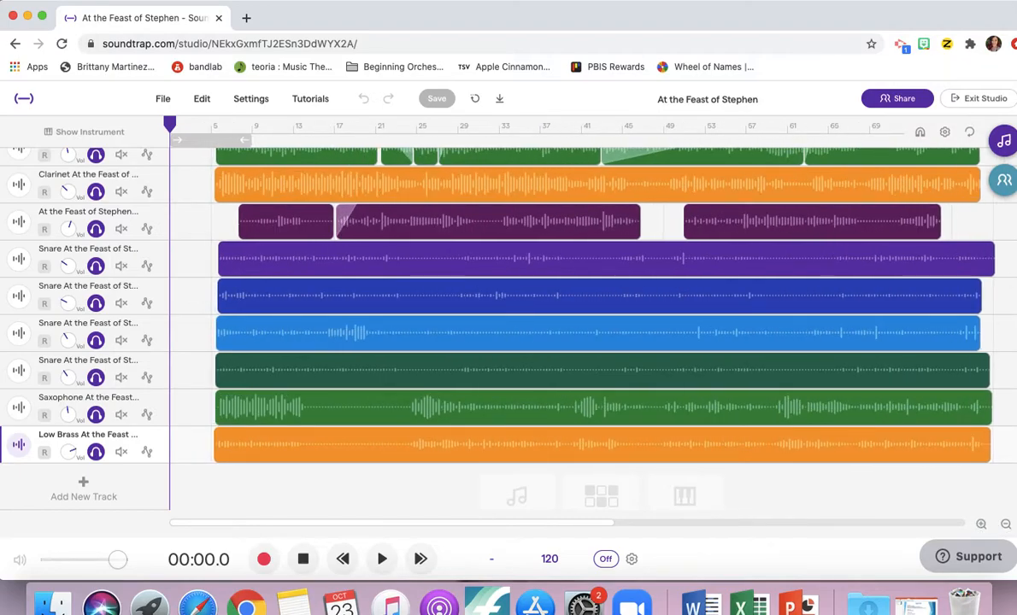
pyautogui.click(920, 135)
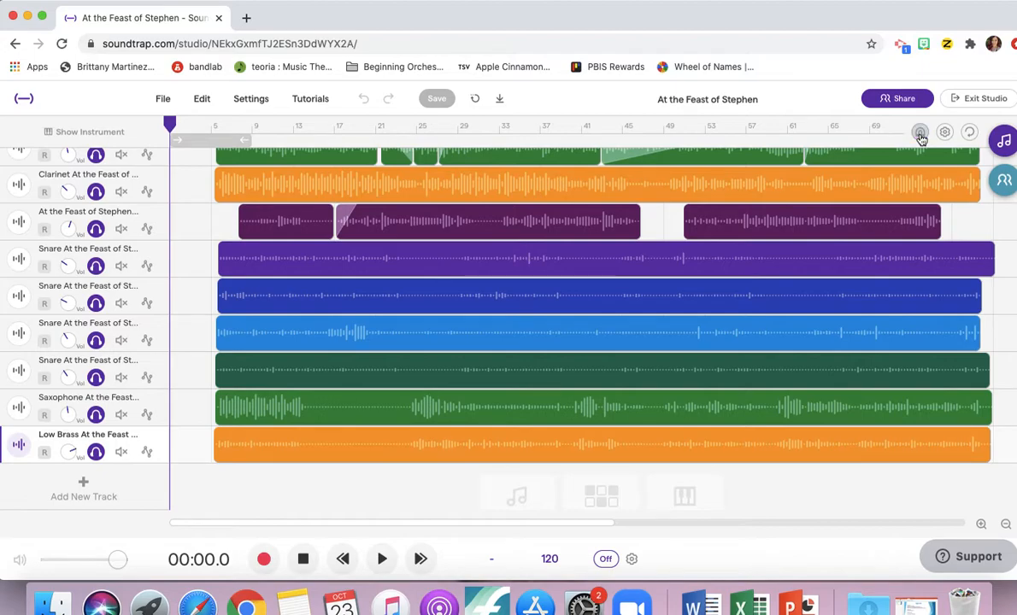
pyautogui.moveTo(169, 126); pyautogui.dragTo(214, 125)
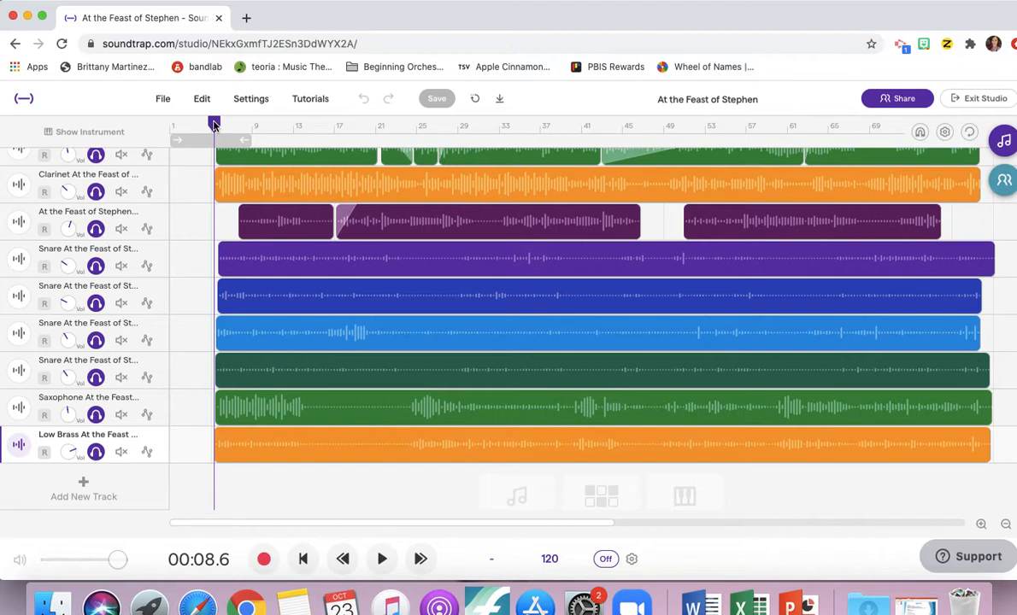
pyautogui.moveTo(214, 126)
pyautogui.mouseDown()
pyautogui.moveTo(188, 125)
pyautogui.moveTo(215, 133)
pyautogui.mouseUp()
pyautogui.press('space')
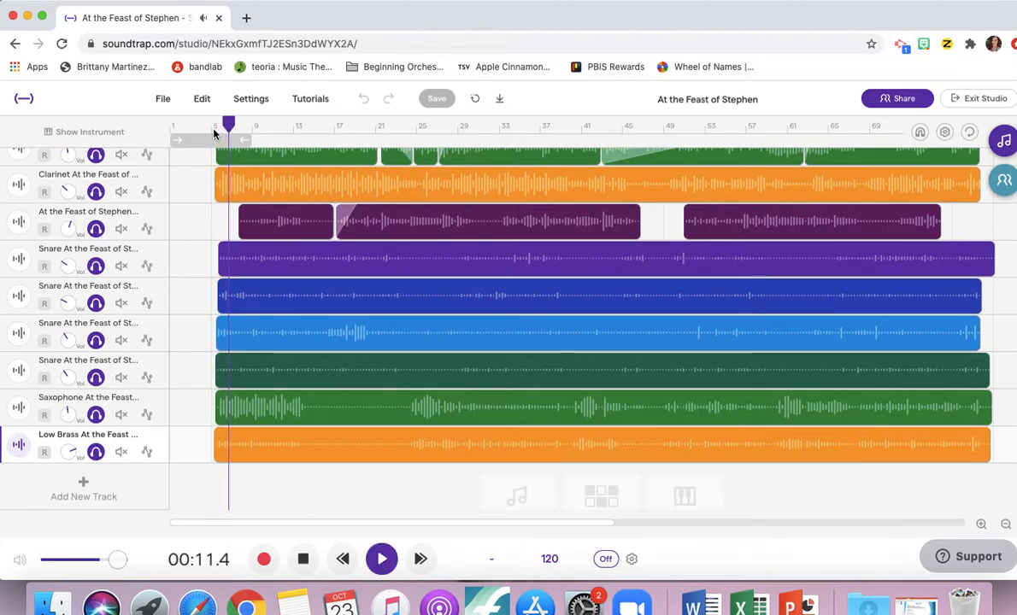
pyautogui.press('space')
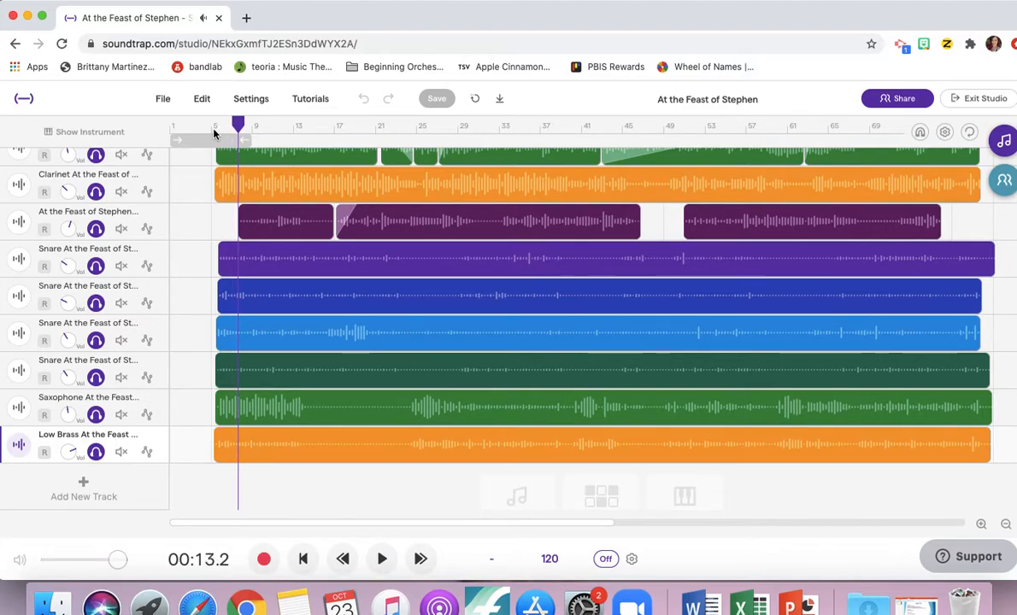
# - Exit the At the Feast of Stephen project and start a new Music project in the studio
pyautogui.scroll(3, 338, 179)
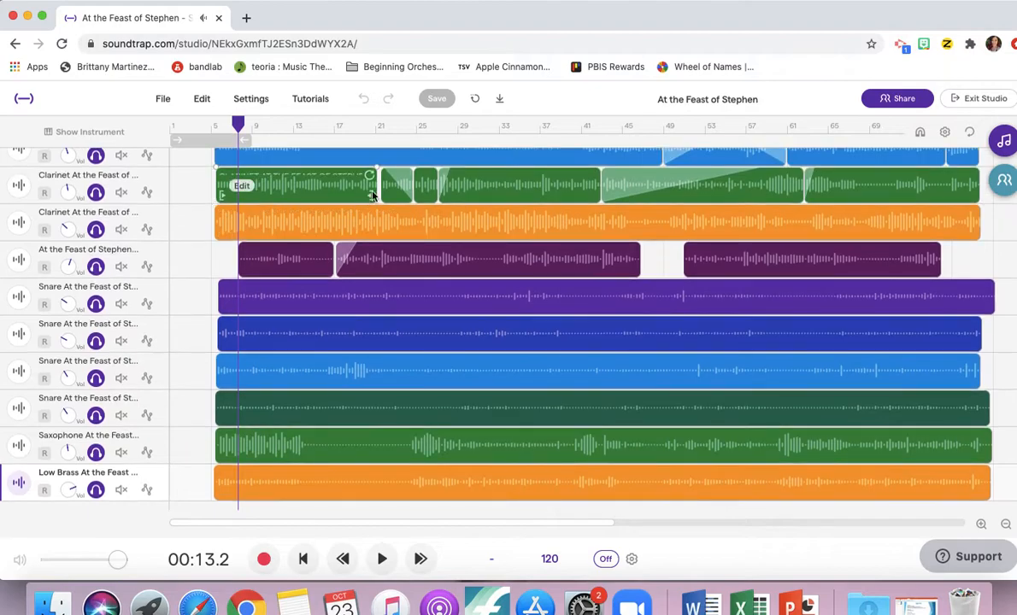
pyautogui.click(976, 101)
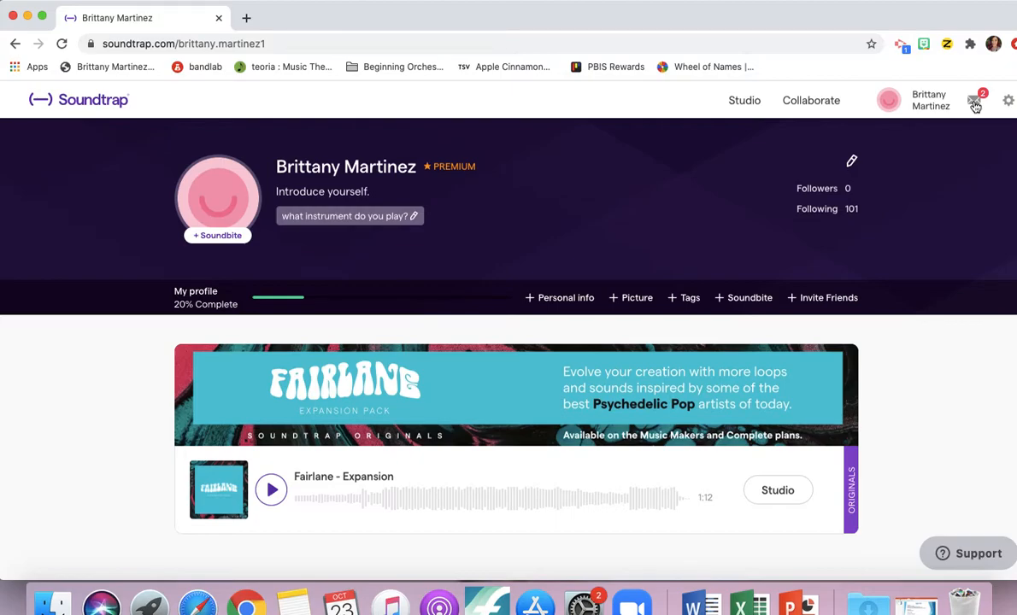
pyautogui.scroll(-5, 924, 316)
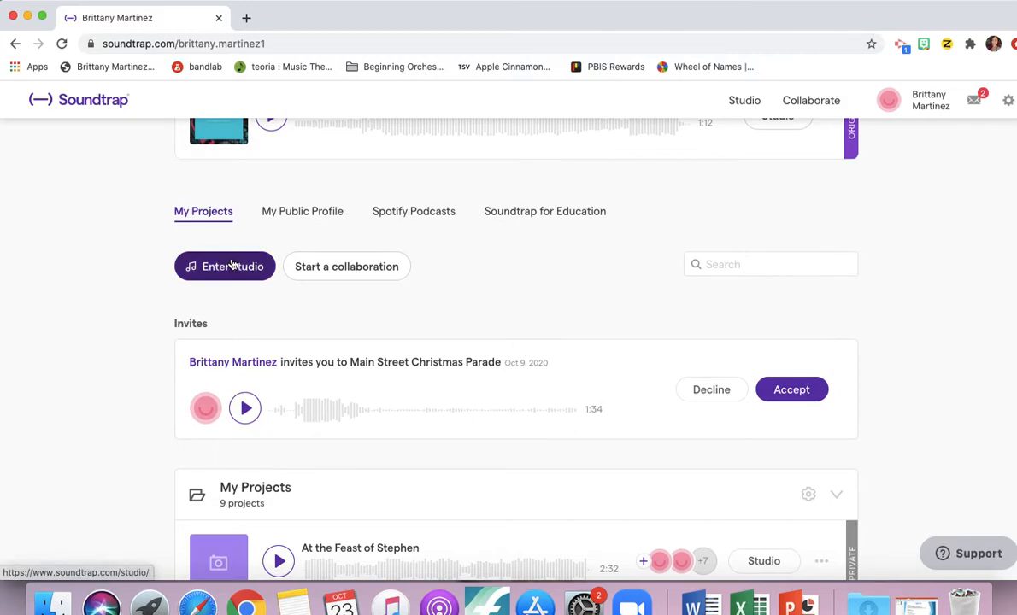
pyautogui.click(231, 265)
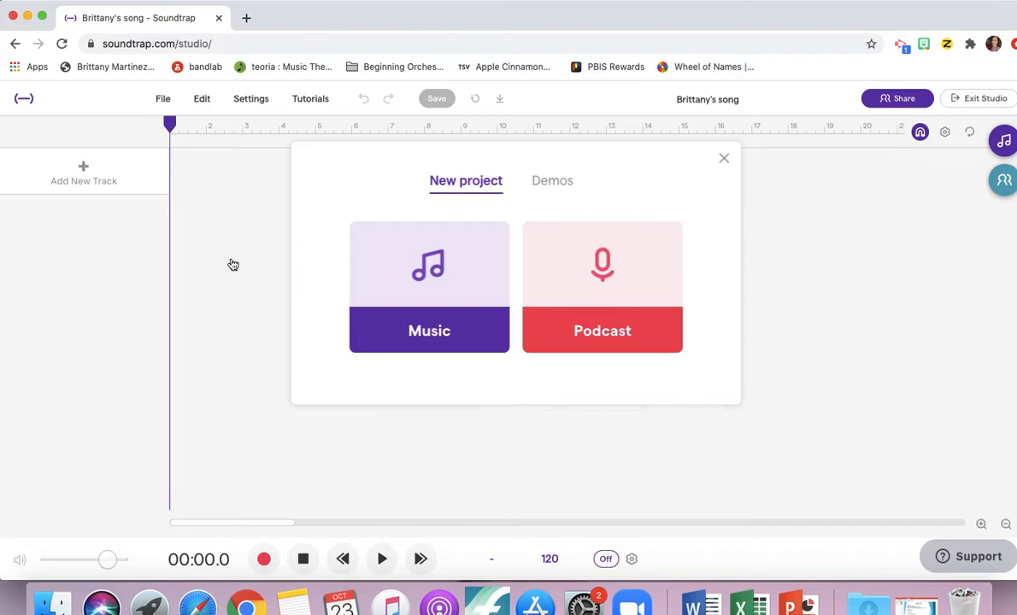
pyautogui.click(403, 296)
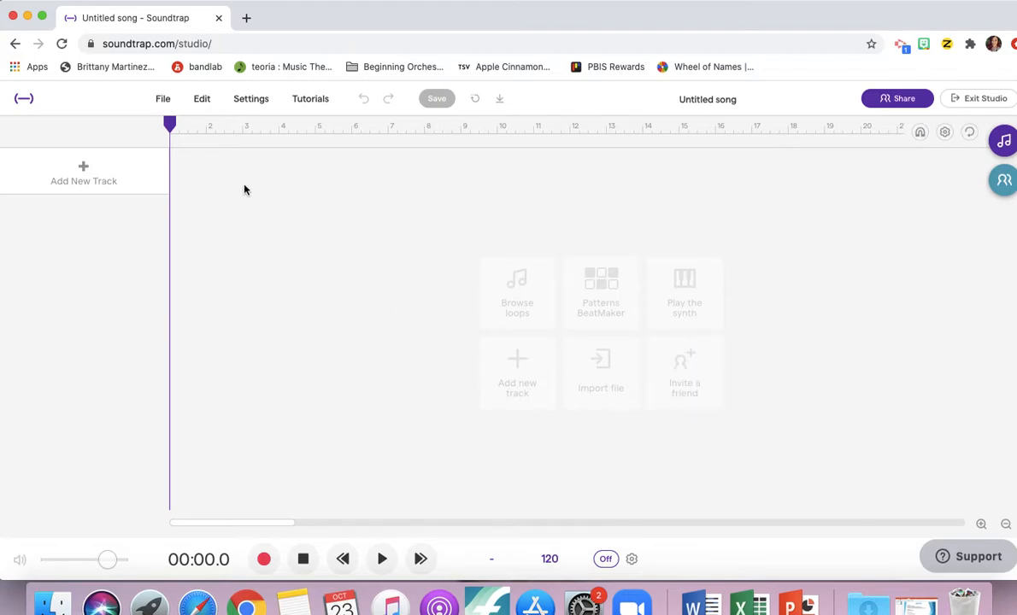
# - Rename the untitled project as "my song"
pyautogui.click(741, 98)
pyautogui.write('my')
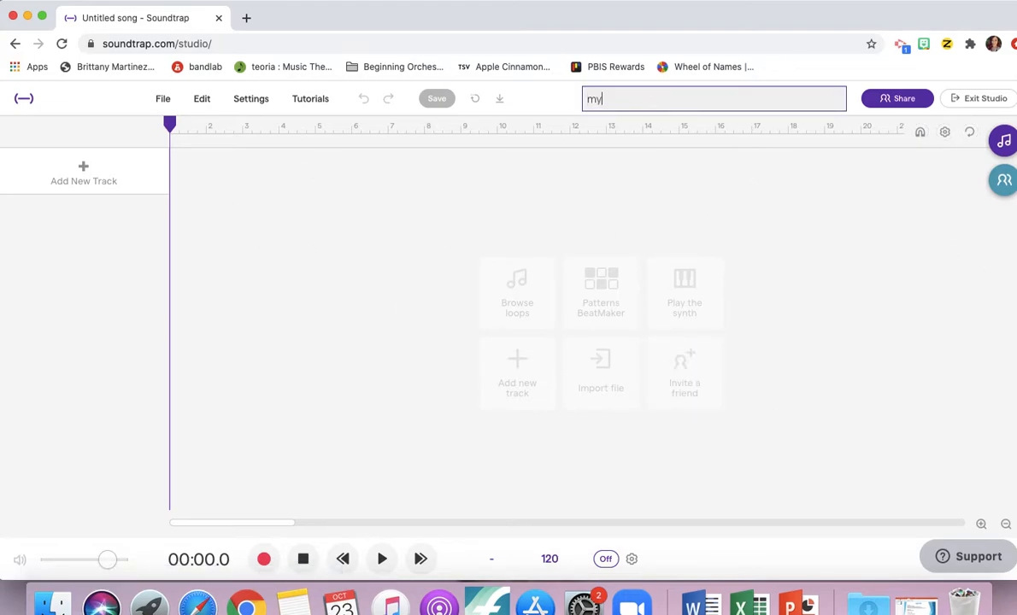
pyautogui.write(' song')
pyautogui.press('Return')
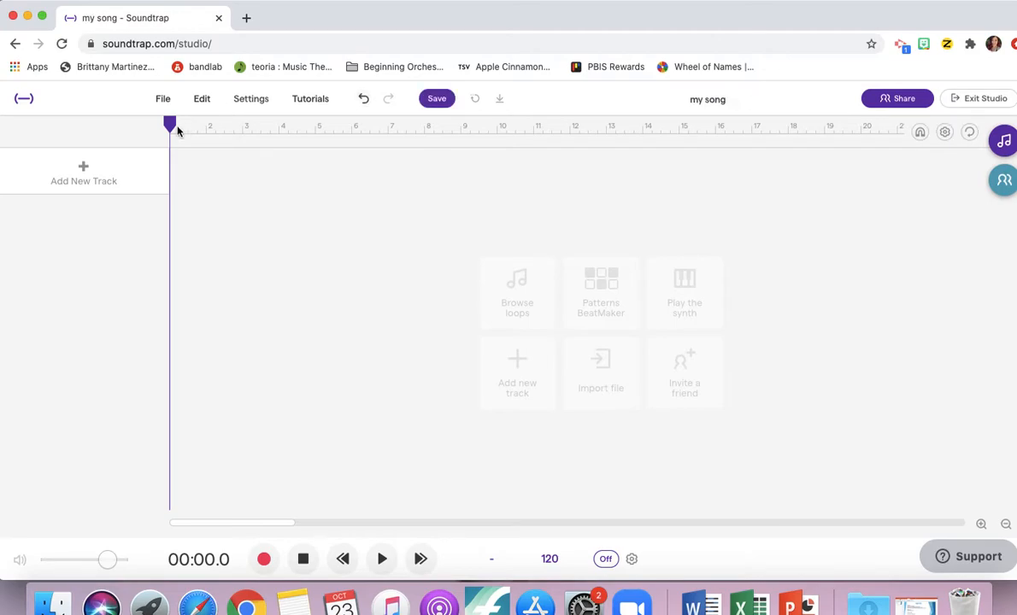
# - Add a Voice & microphones track and check its microphone input choices, closing the instrument view when done
pyautogui.click(100, 171)
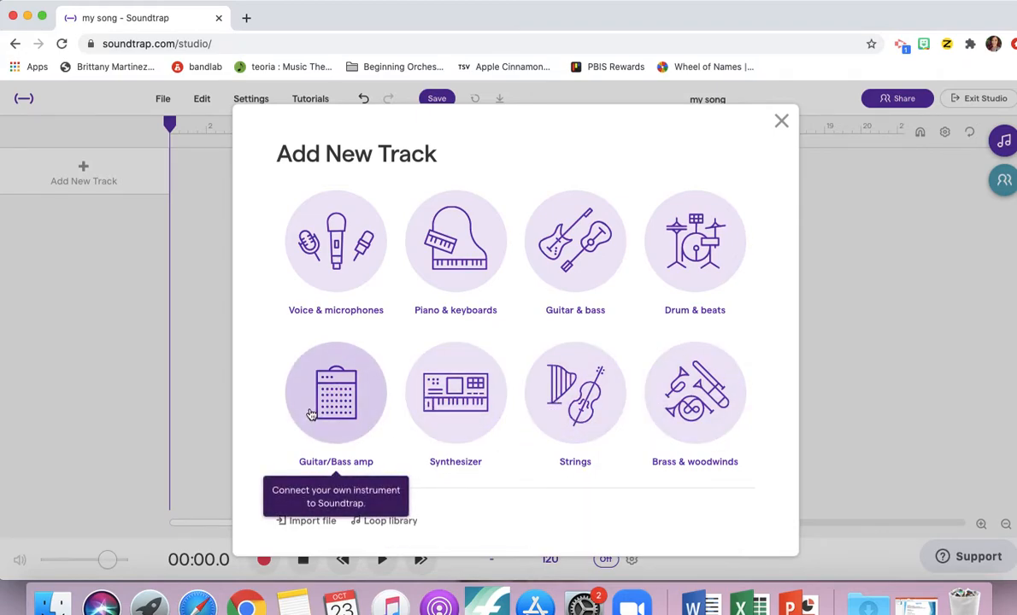
pyautogui.click(333, 277)
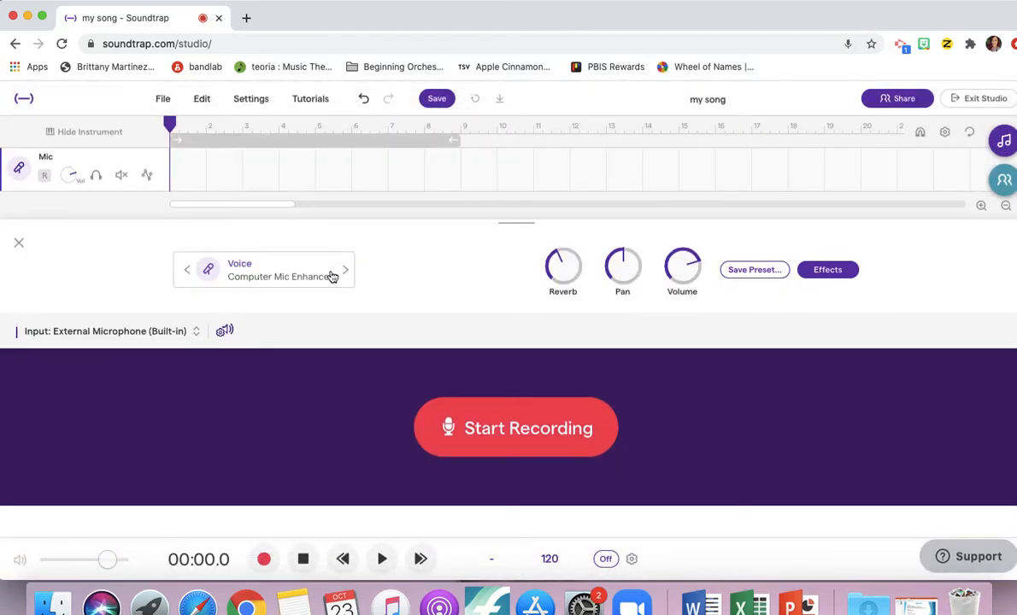
pyautogui.click(185, 334)
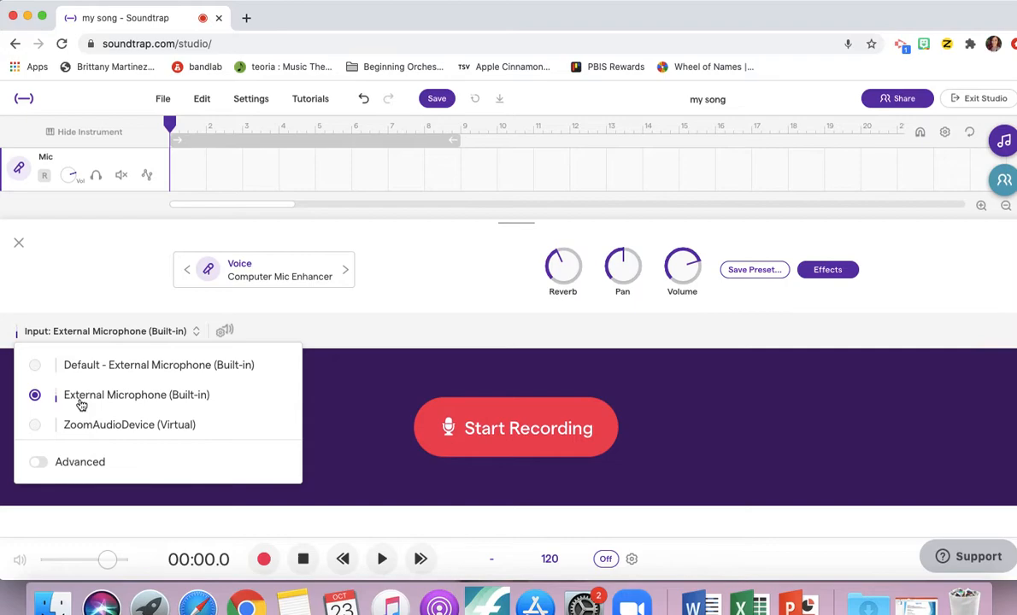
pyautogui.click(63, 333)
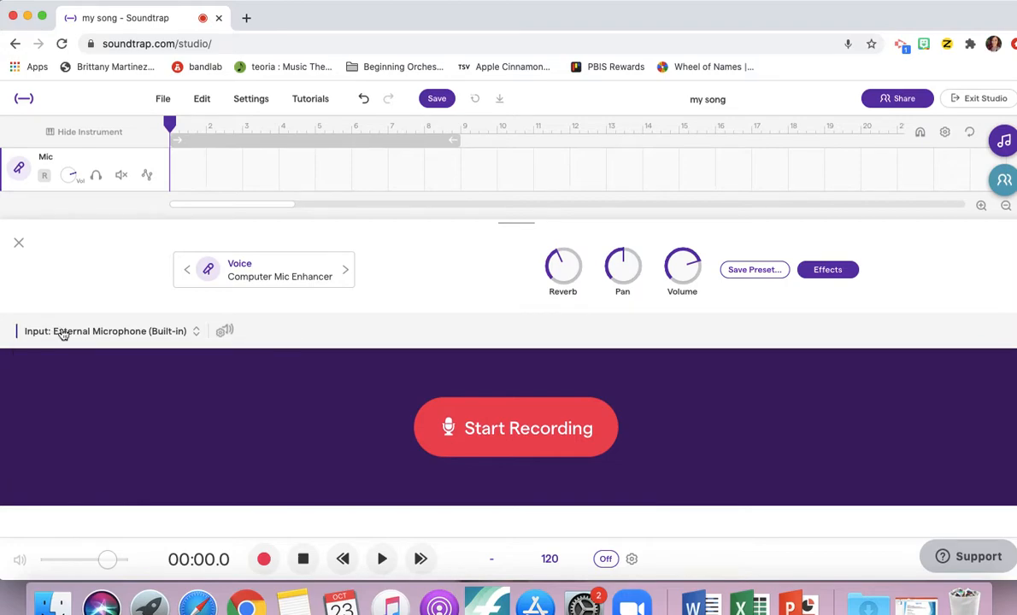
pyautogui.click(19, 245)
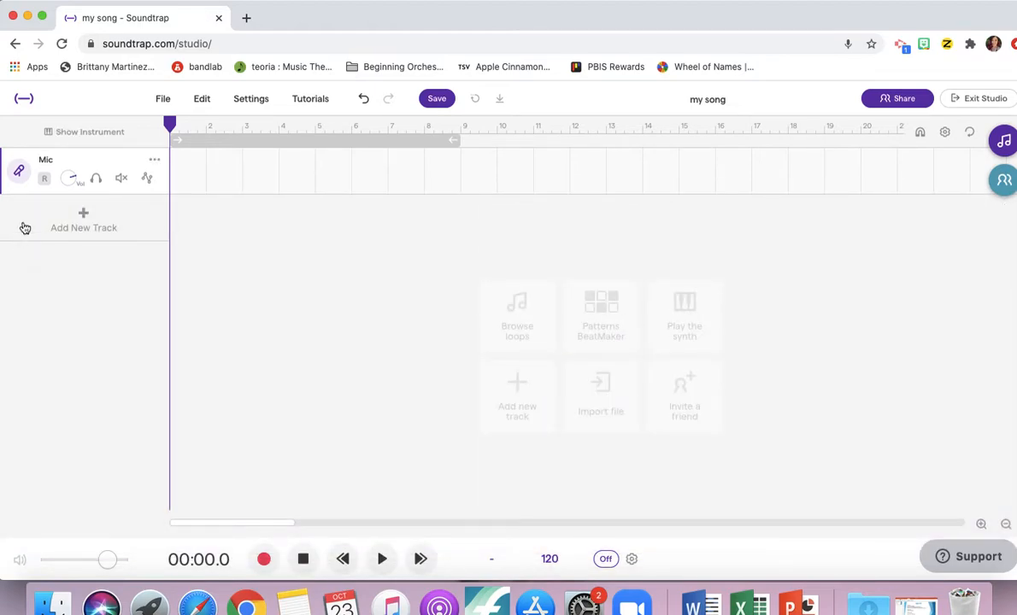
# - Rename the Mic track as "Cinderella"
pyautogui.click(21, 173)
pyautogui.click(154, 160)
pyautogui.click(194, 176)
pyautogui.press('BackSpace')
pyautogui.press('BackSpace')
pyautogui.press('BackSpace')
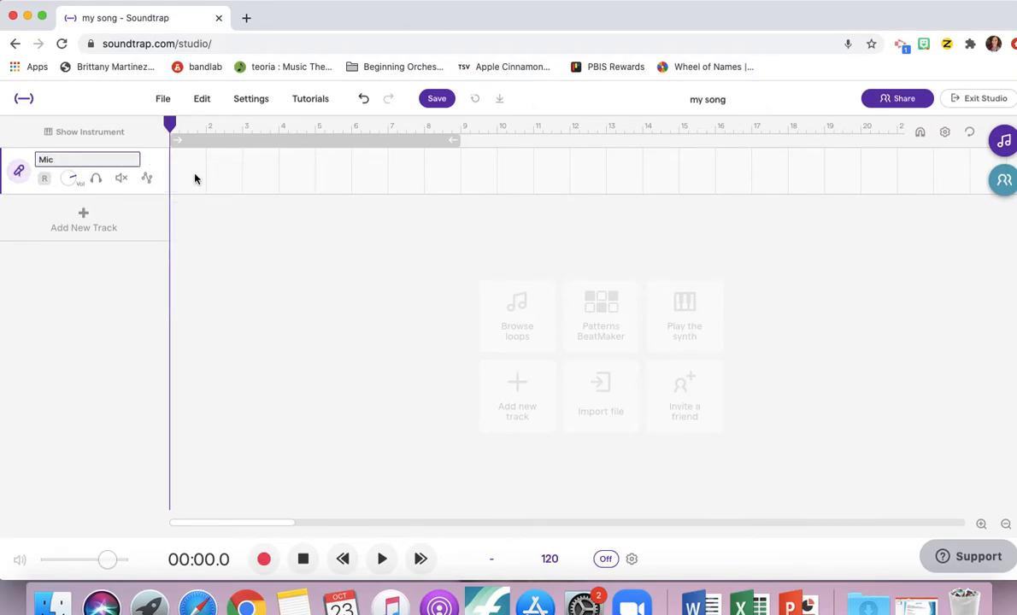
pyautogui.write('Cindera')
pyautogui.write('lea')
pyautogui.press('BackSpace')
pyautogui.press('BackSpace')
pyautogui.press('BackSpace')
pyautogui.write('lla')
pyautogui.press('Return')
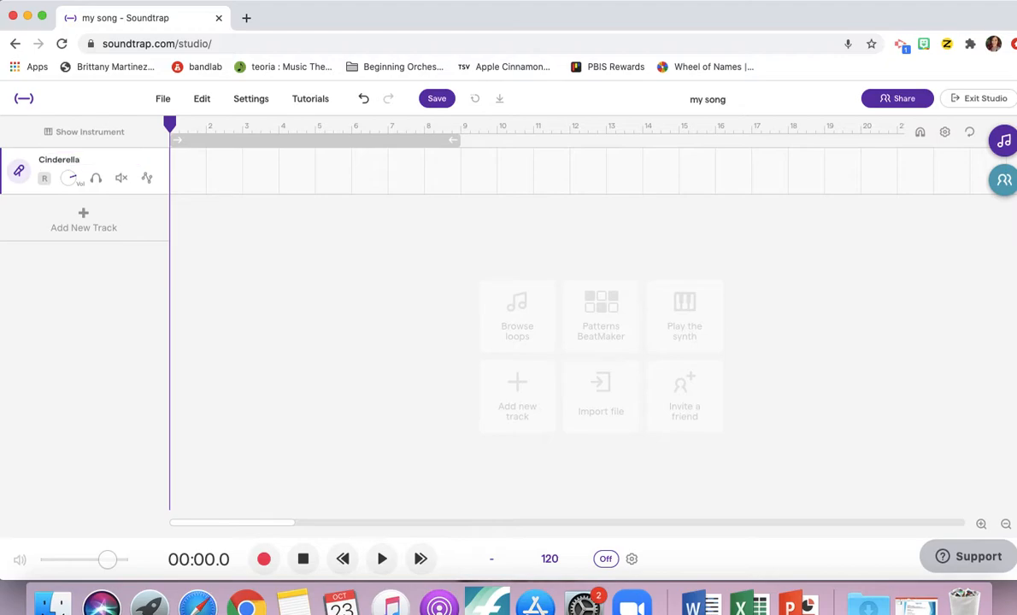
# - Review the metronome's sound, volume and count-in options, closing them without changing anything
pyautogui.moveTo(61, 165)
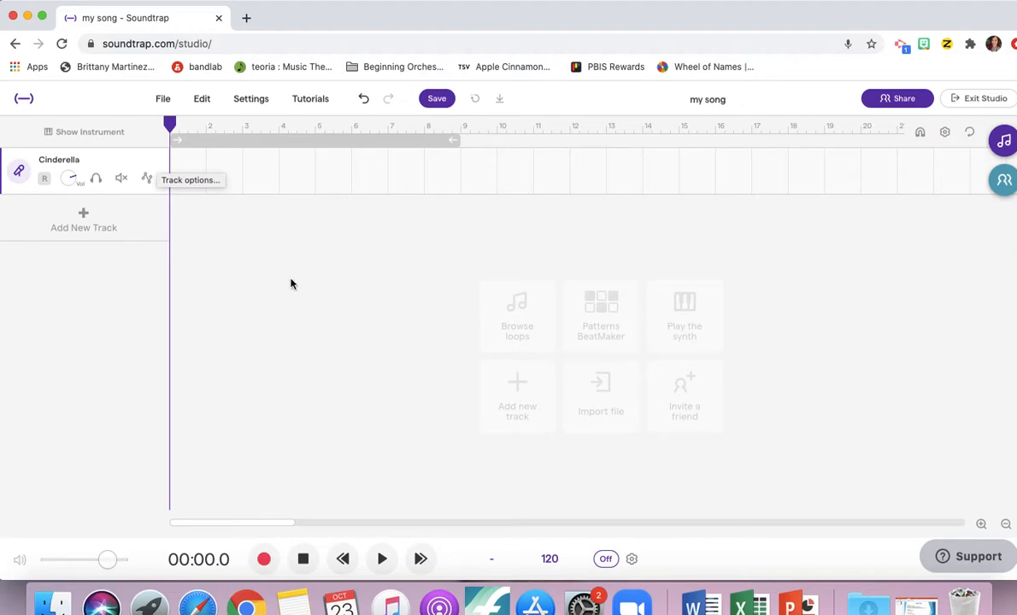
pyautogui.click(633, 560)
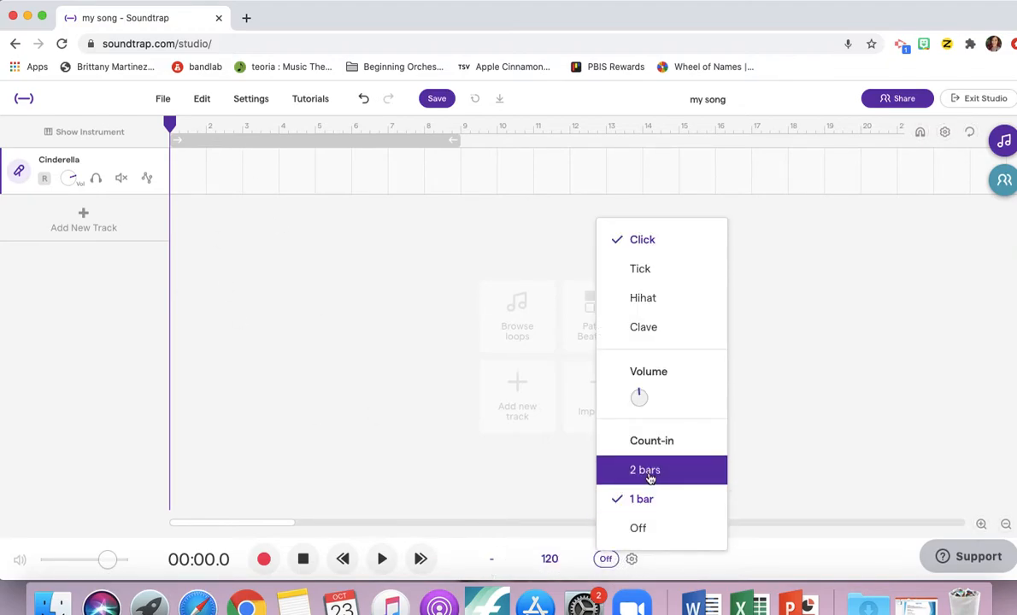
pyautogui.click(632, 559)
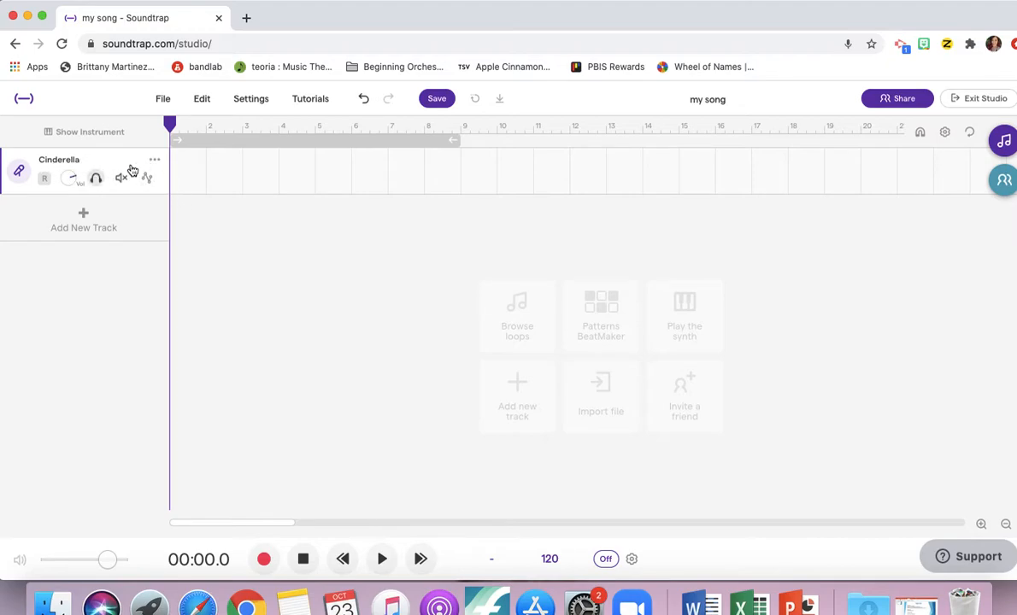
# - Record a take from the start on the Cinderella track, armed with the using-headphones option, and disarm it when done
pyautogui.click(45, 178)
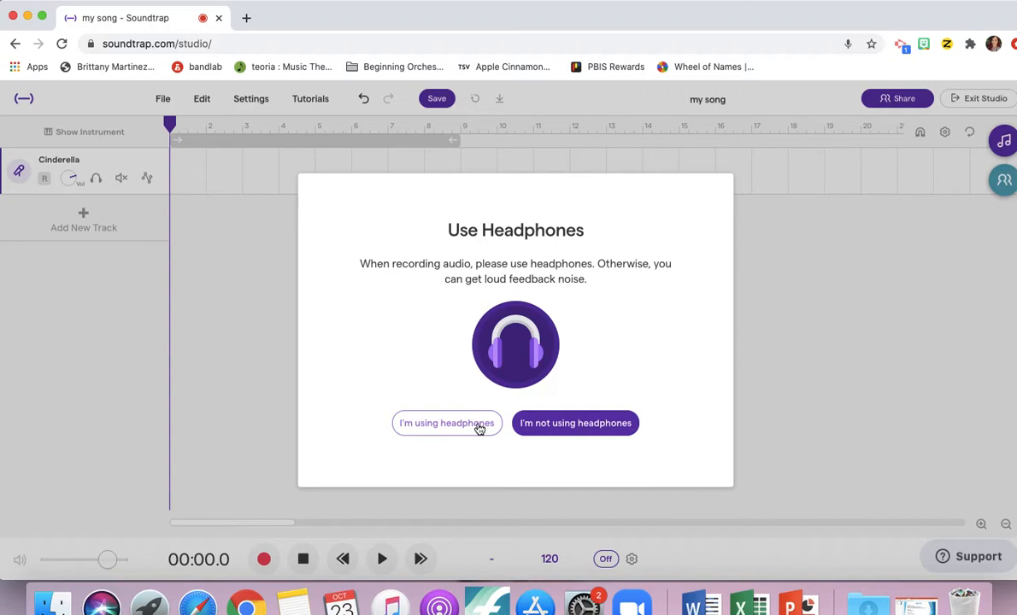
pyautogui.click(480, 427)
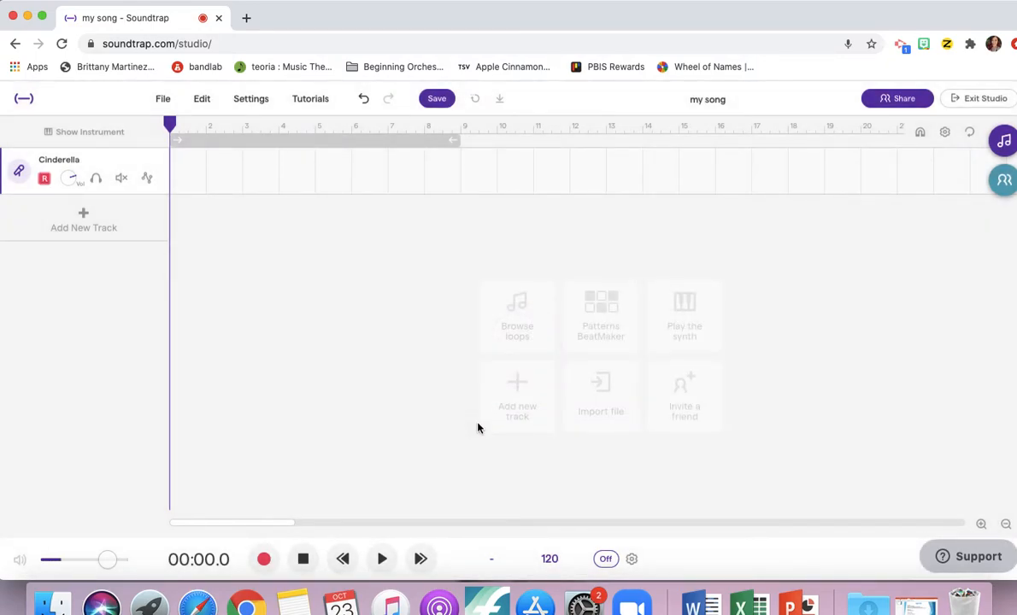
pyautogui.click(264, 559)
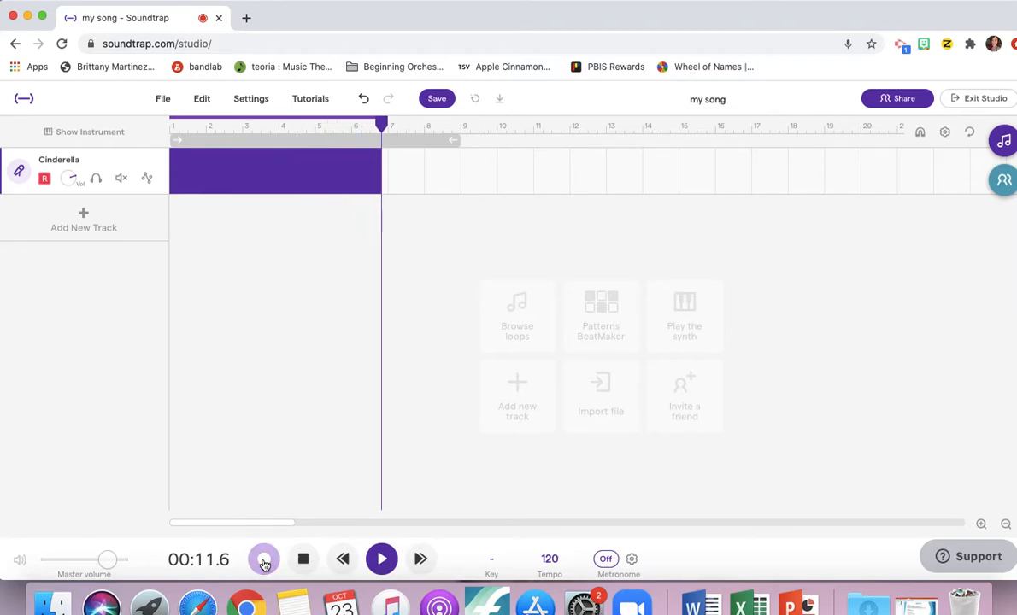
pyautogui.click(264, 560)
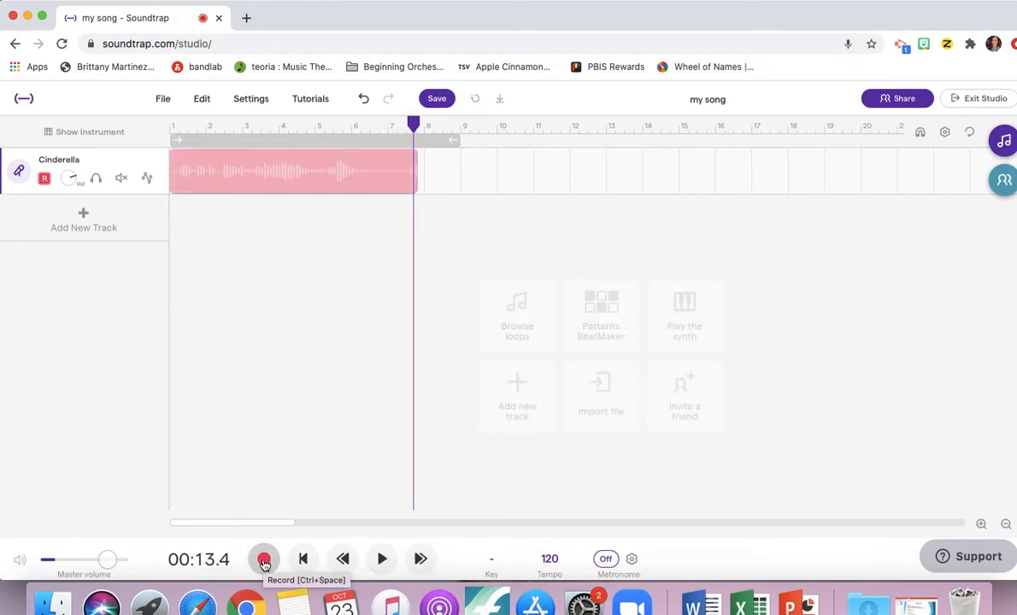
pyautogui.click(44, 179)
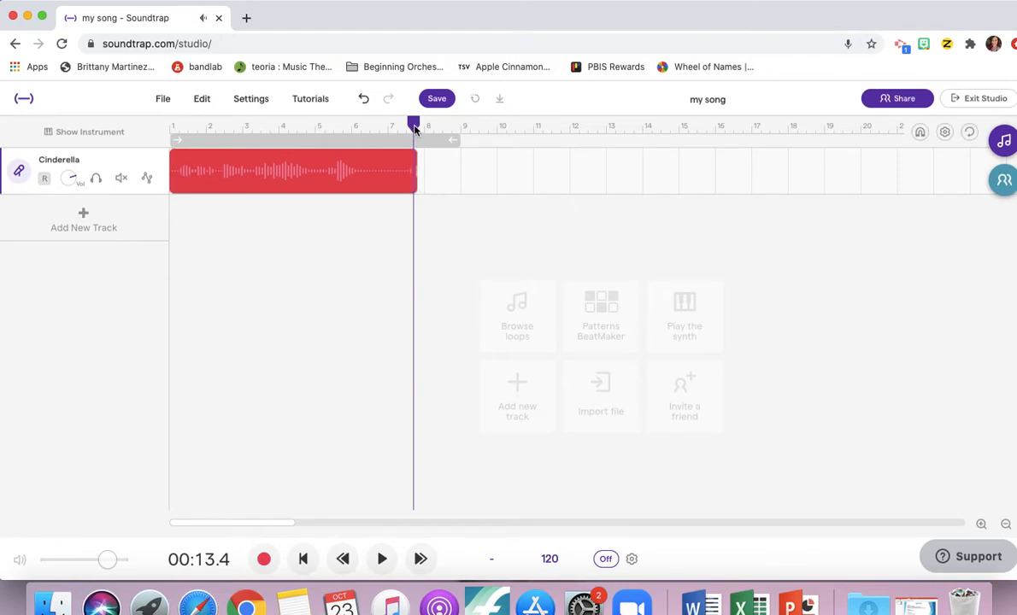
# - Play back the Cinderella recording from the start, raising the master volume to maximum, and stop playback
pyautogui.moveTo(415, 128); pyautogui.dragTo(170, 118)
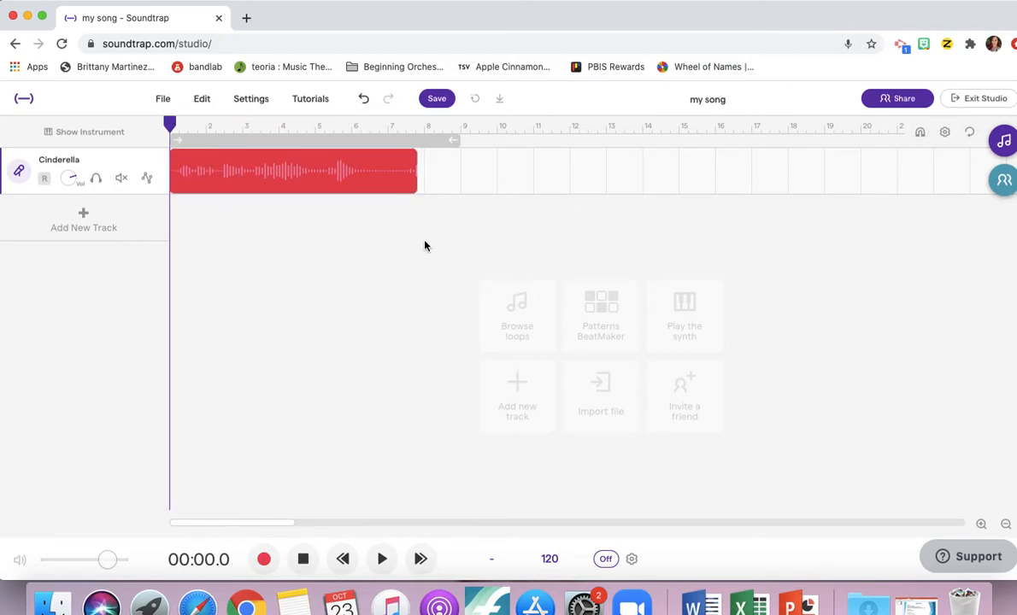
pyautogui.click(382, 559)
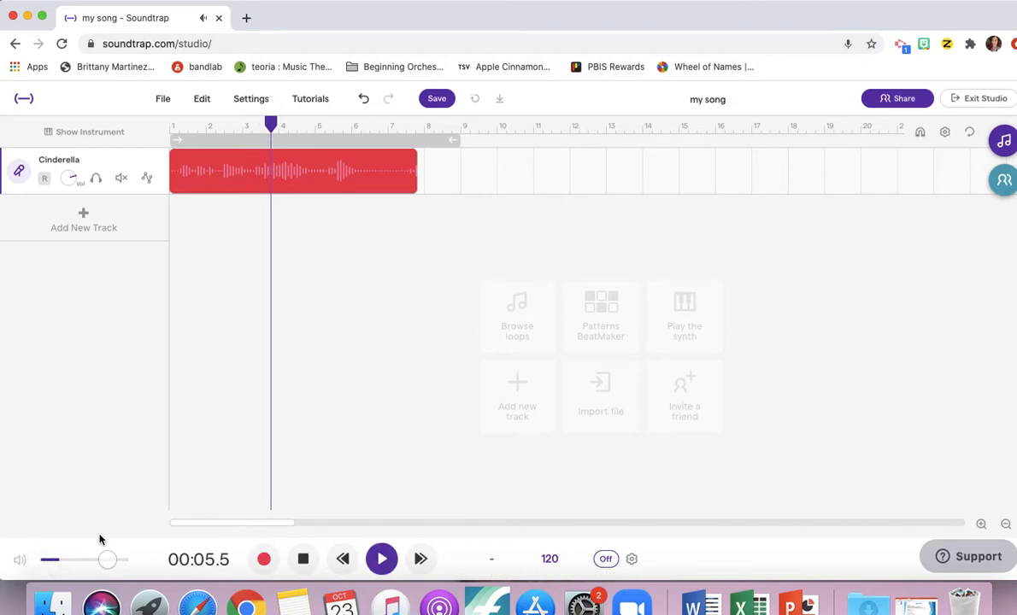
pyautogui.moveTo(118, 565); pyautogui.dragTo(135, 567)
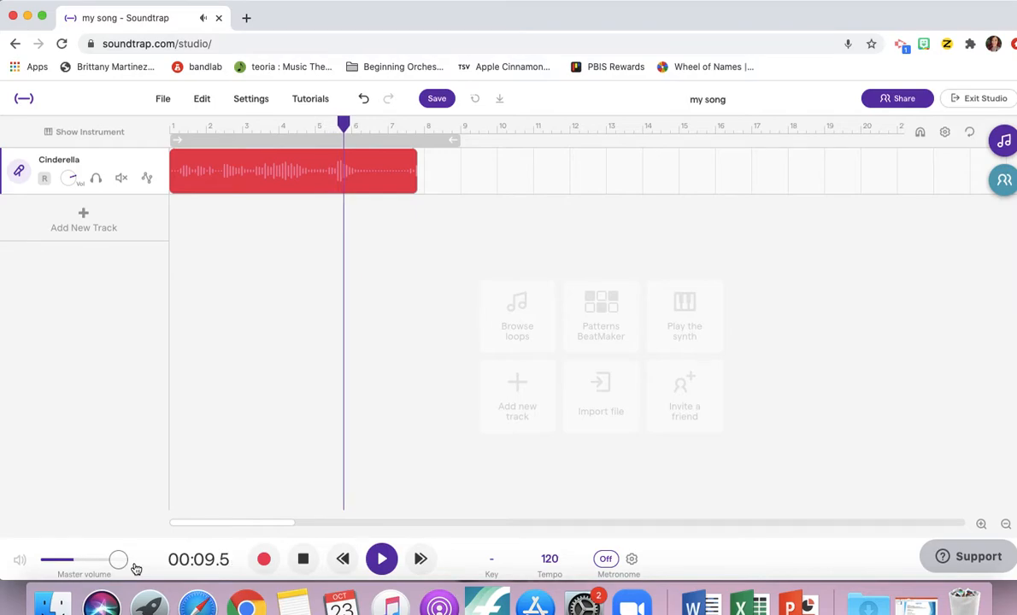
pyautogui.moveTo(122, 567); pyautogui.dragTo(135, 567)
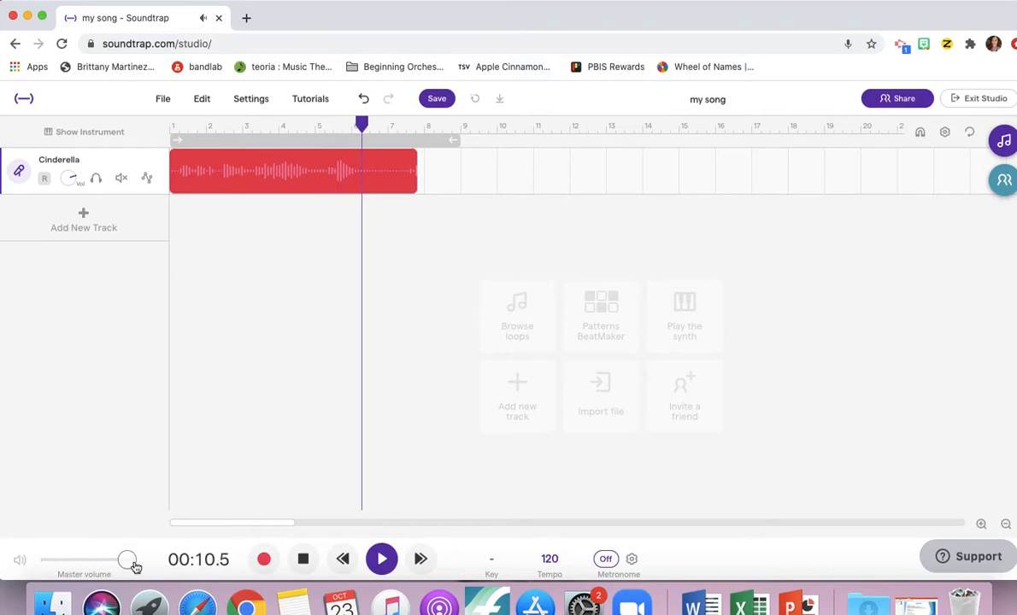
pyautogui.click(301, 560)
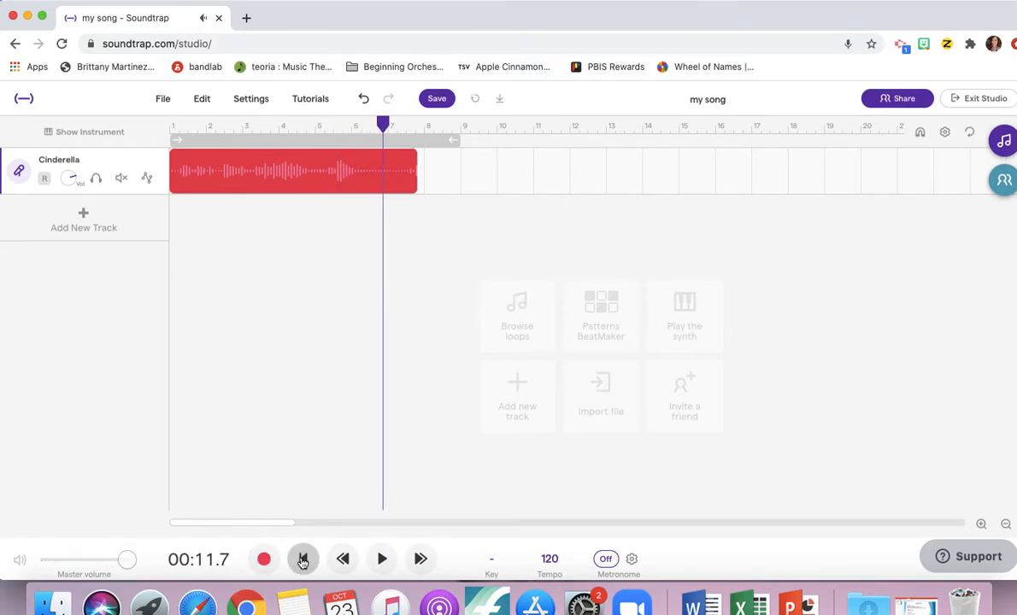
# - Save the project and return the playhead to the start of the timeline
pyautogui.click(439, 101)
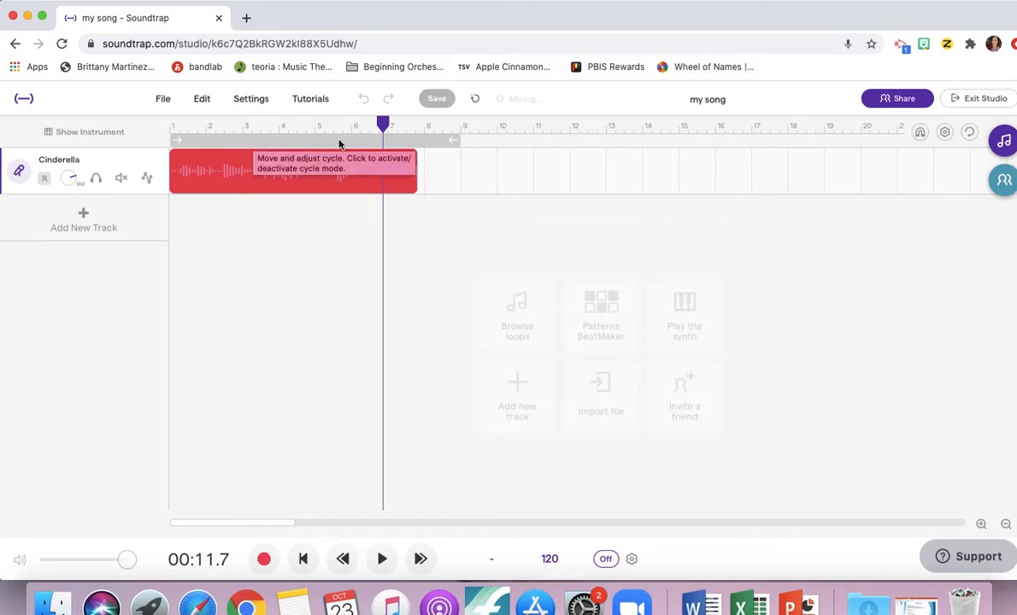
pyautogui.press('Return')
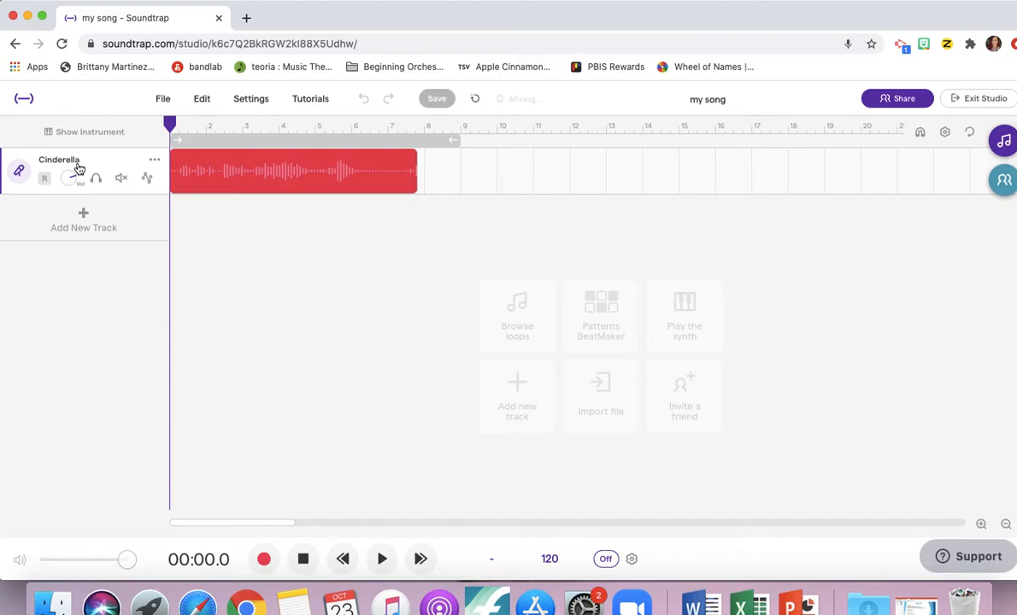
# - Add a second Voice & microphones track and close its instrument view
pyautogui.click(83, 214)
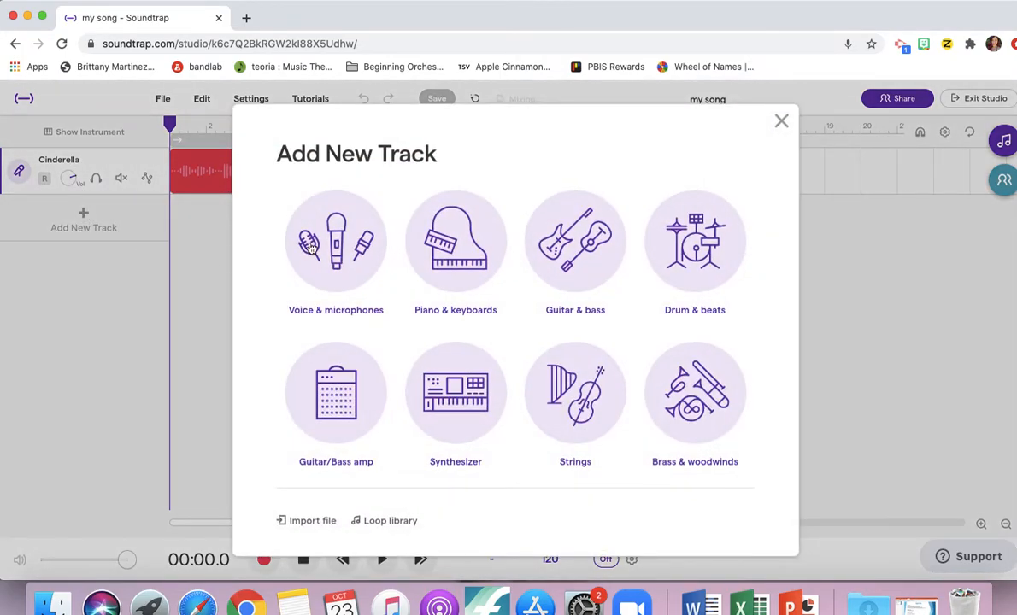
pyautogui.click(336, 239)
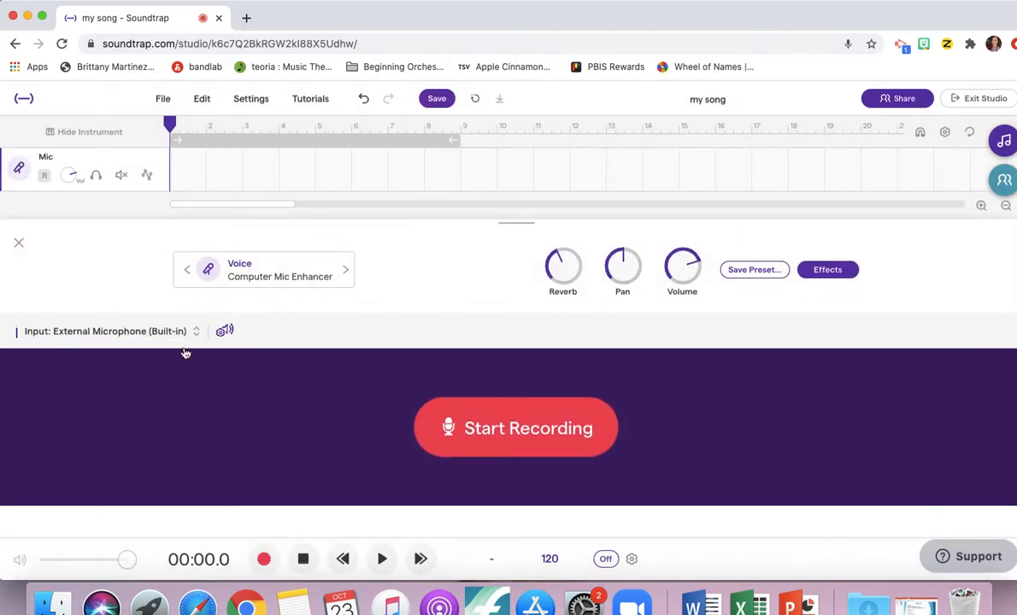
pyautogui.click(18, 244)
# - Rename the new Mic track as "Mrs. Potts"
pyautogui.click(154, 208)
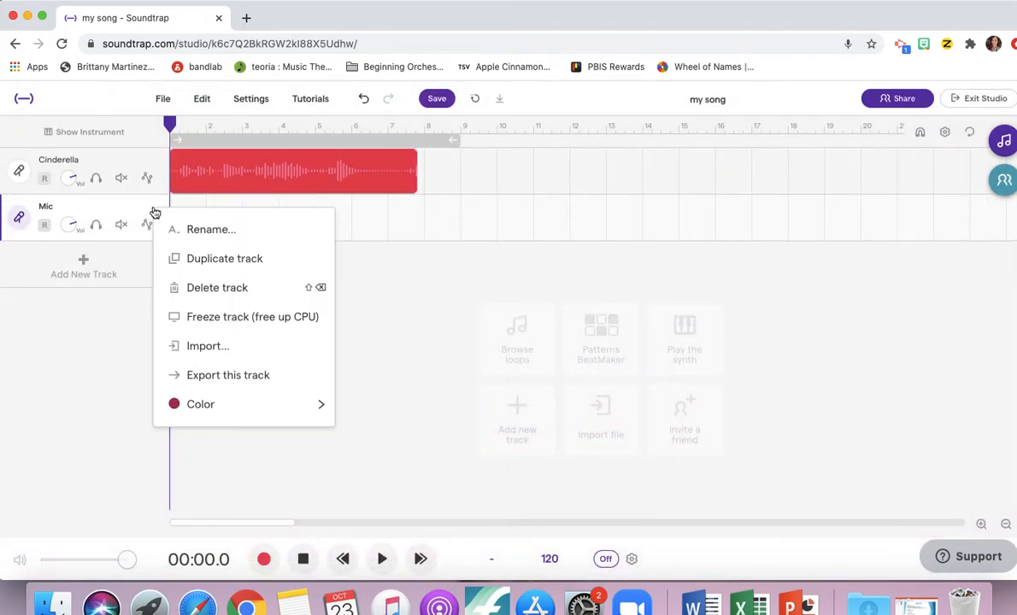
pyautogui.click(179, 229)
pyautogui.press('BackSpace')
pyautogui.press('BackSpace')
pyautogui.write('rs. Potts')
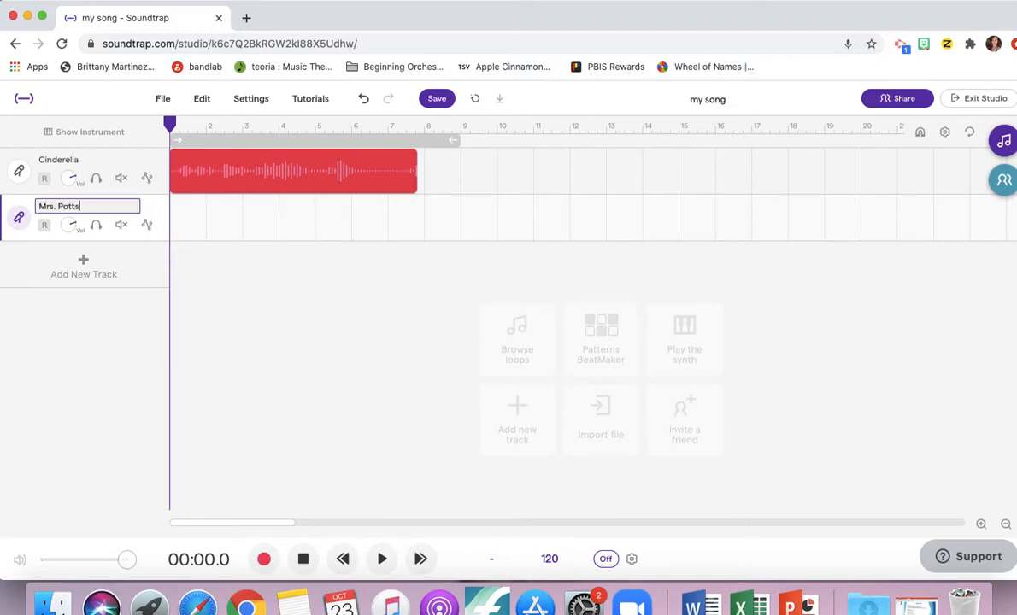
pyautogui.press('Return')
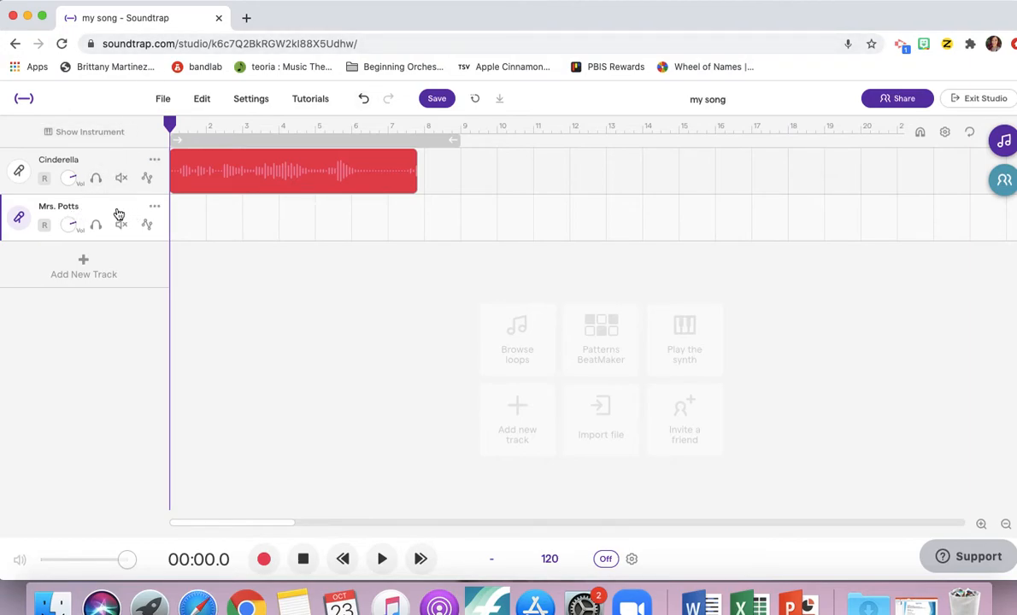
# - Try muting and soloing the Cinderella track, leaving both options switched off
pyautogui.click(121, 179)
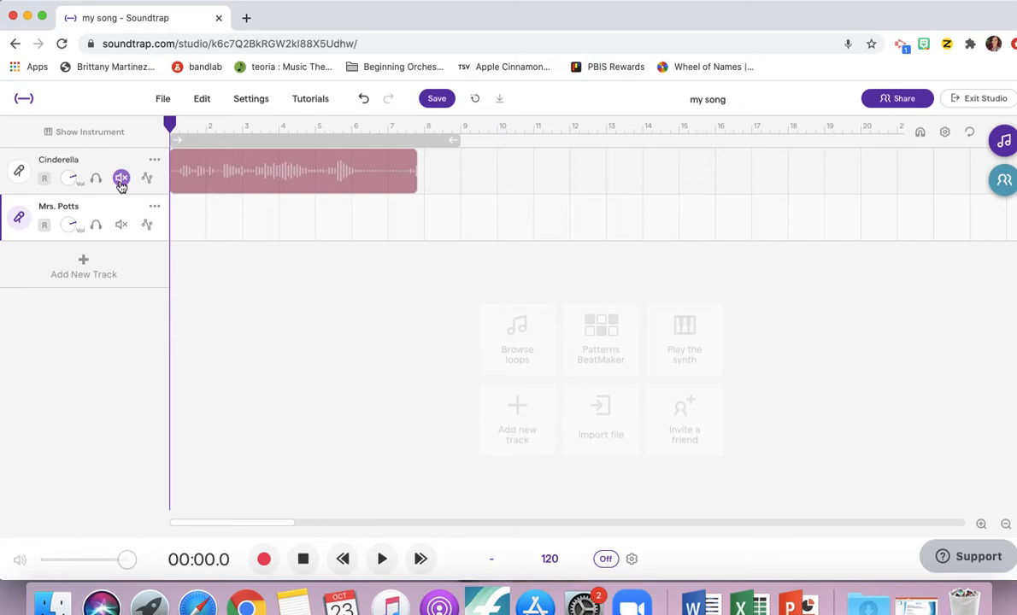
pyautogui.click(97, 178)
pyautogui.click(97, 178)
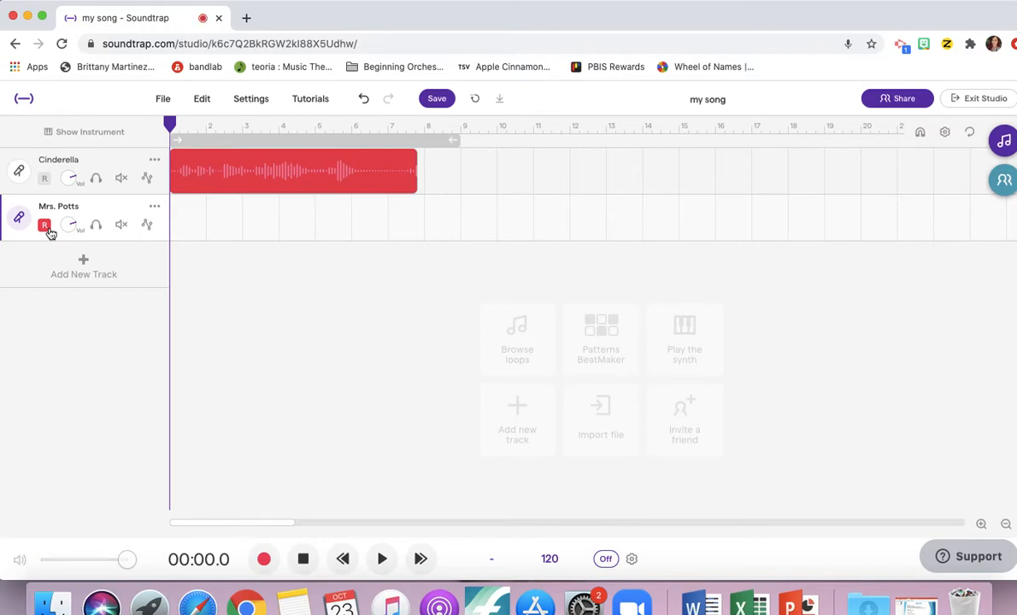
# - Record a take on the armed Mrs. Potts track alongside the Cinderella recording, and disarm it when done
pyautogui.click(266, 561)
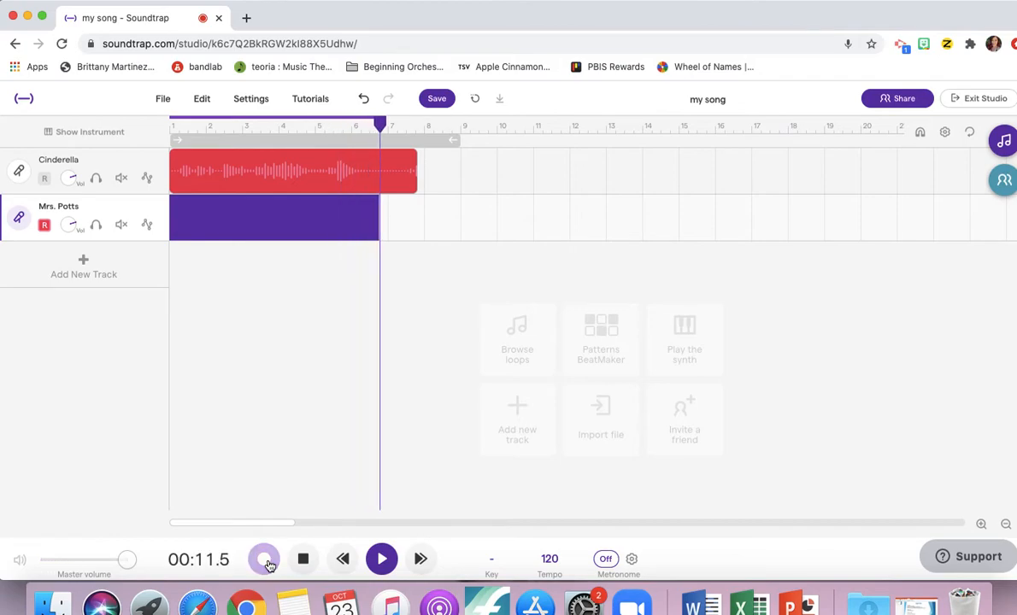
pyautogui.click(265, 561)
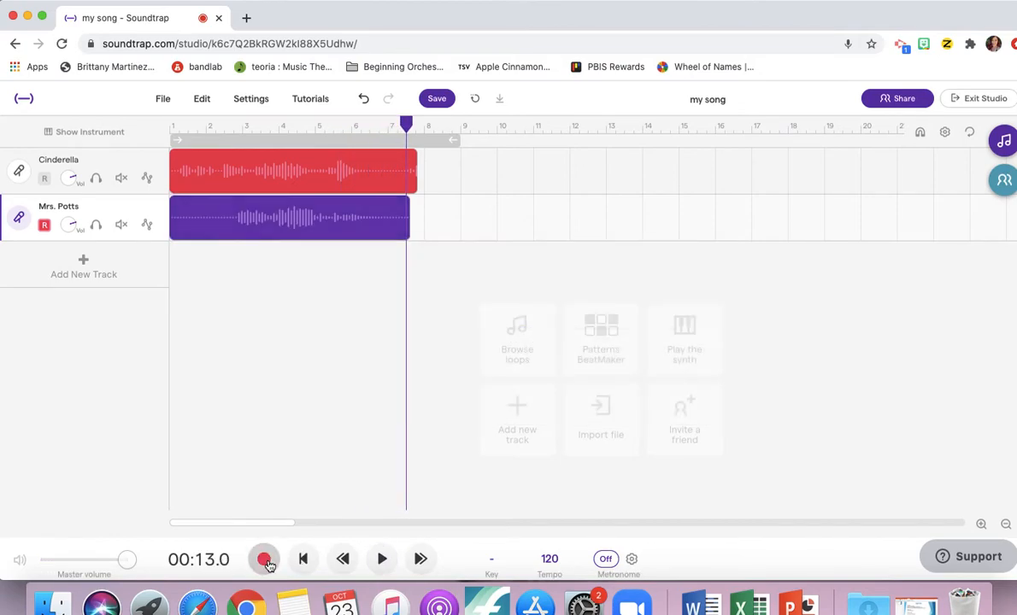
pyautogui.click(45, 225)
# - Play both recordings together from the start, raising the computer's sound volume to maximum, and stop playback
pyautogui.moveTo(406, 124); pyautogui.dragTo(168, 124)
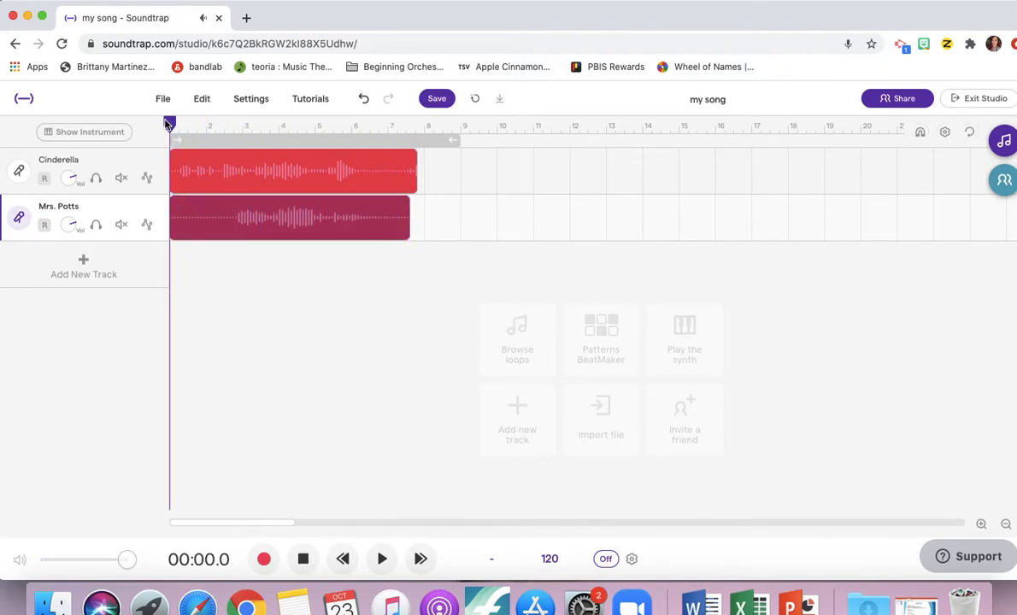
pyautogui.press('space')
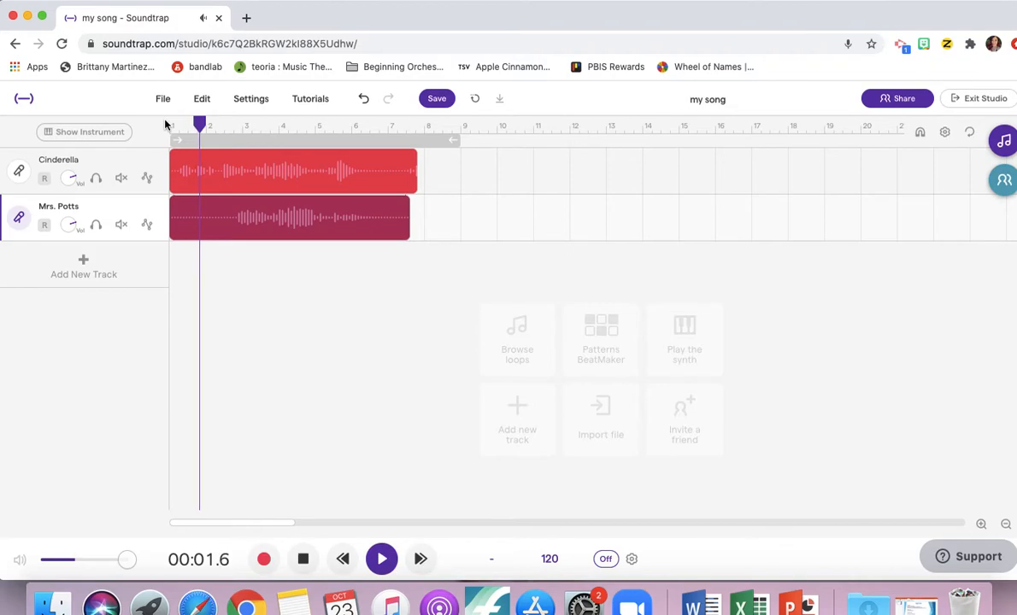
pyautogui.press('XF86AudioRaiseVolume')
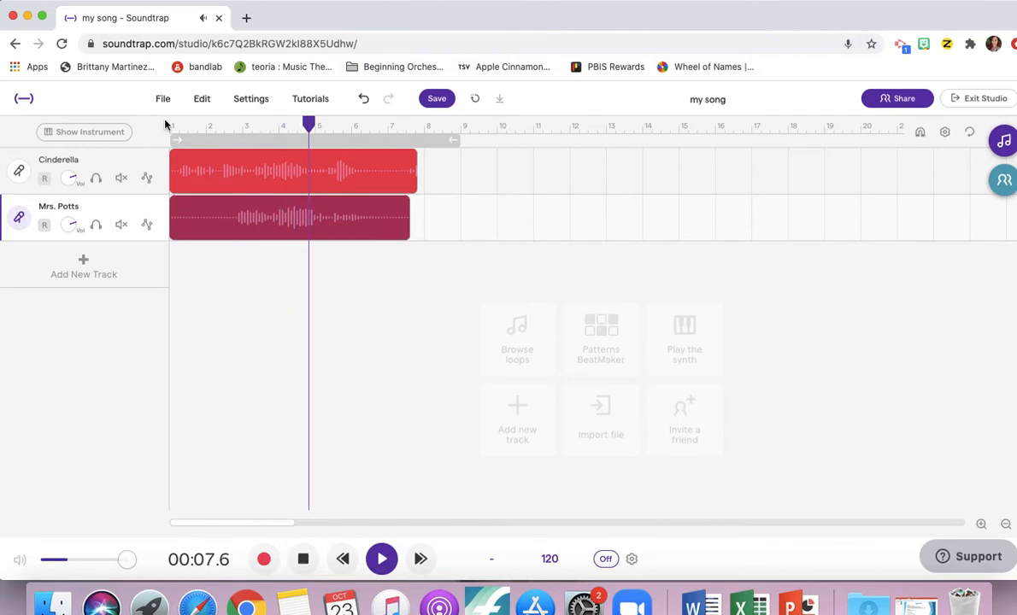
pyautogui.press('XF86AudioRaiseVolume')
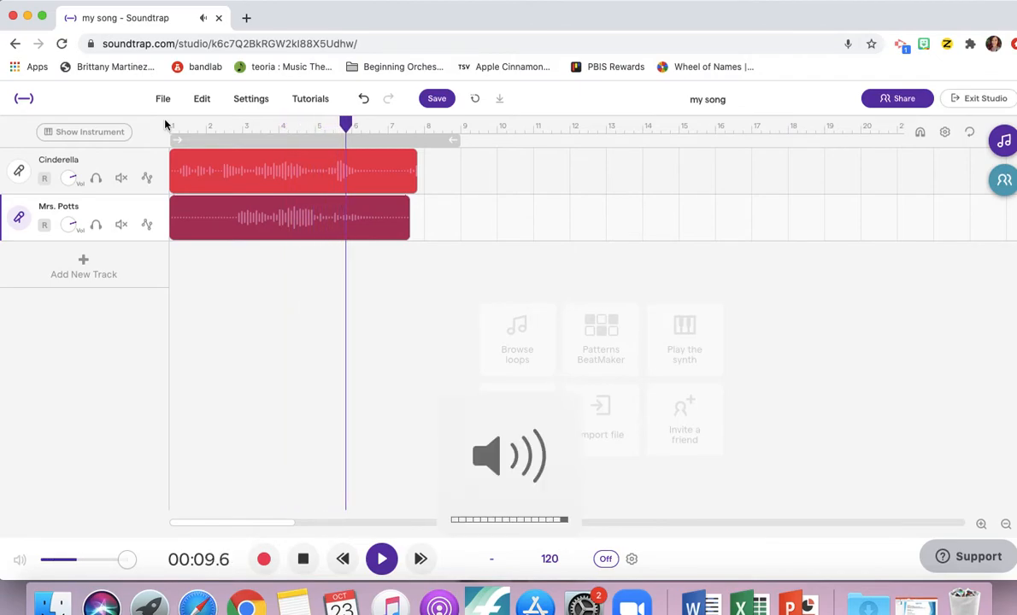
pyautogui.click(305, 559)
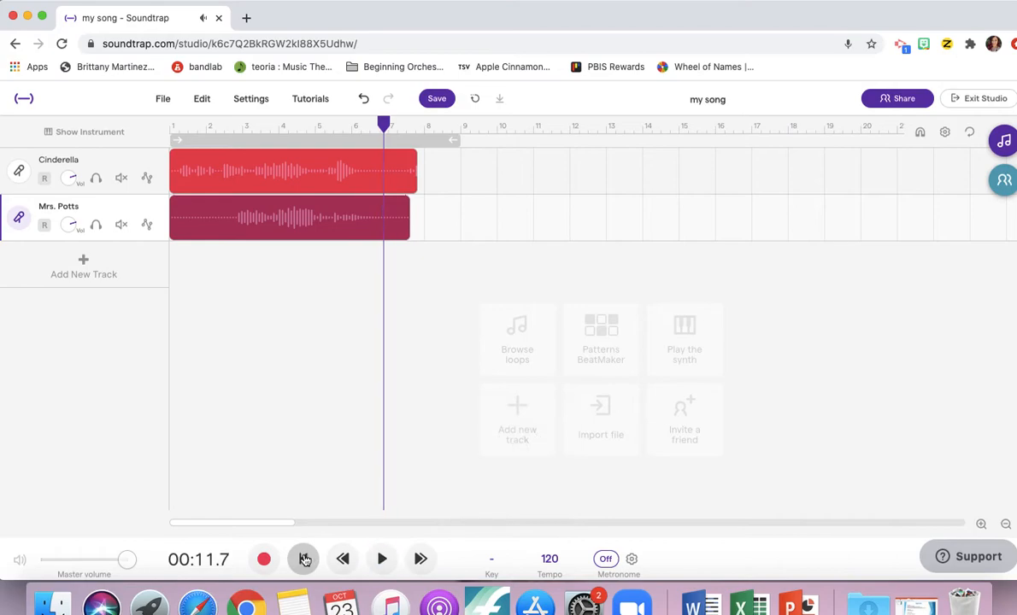
# - Examine the editing options for the Mrs. Potts recording, such as fades, Reverse, Auto-Tune and Change Pitch, without applying any
pyautogui.click(370, 216)
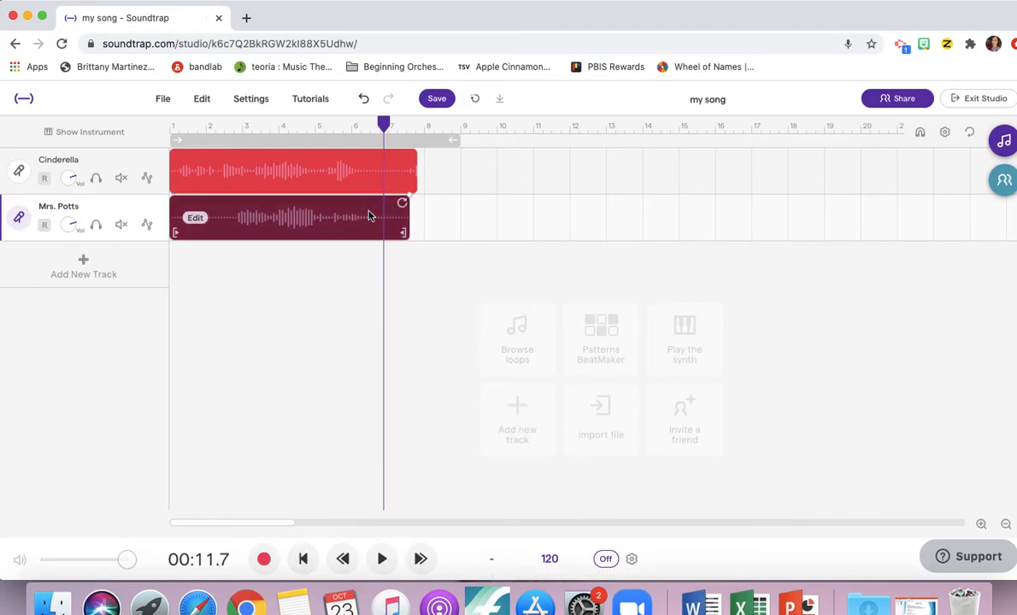
pyautogui.click(195, 219)
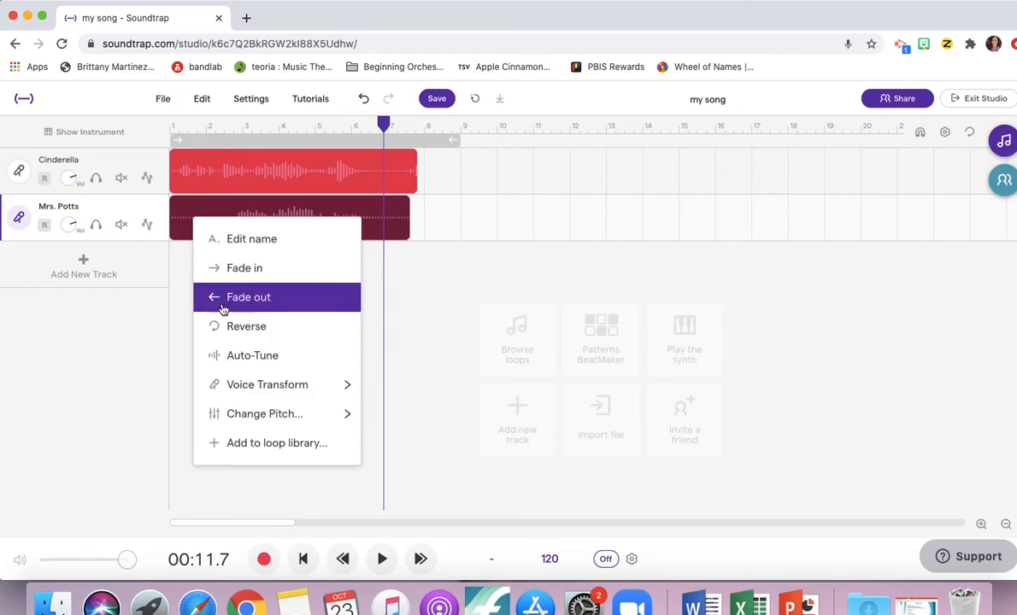
pyautogui.moveTo(244, 416)
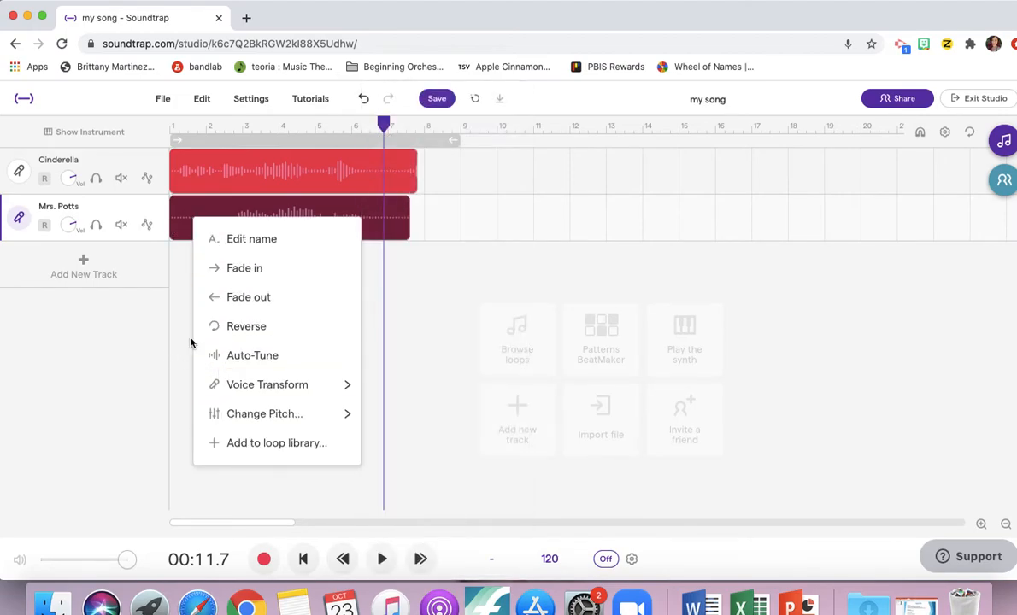
pyautogui.click(421, 275)
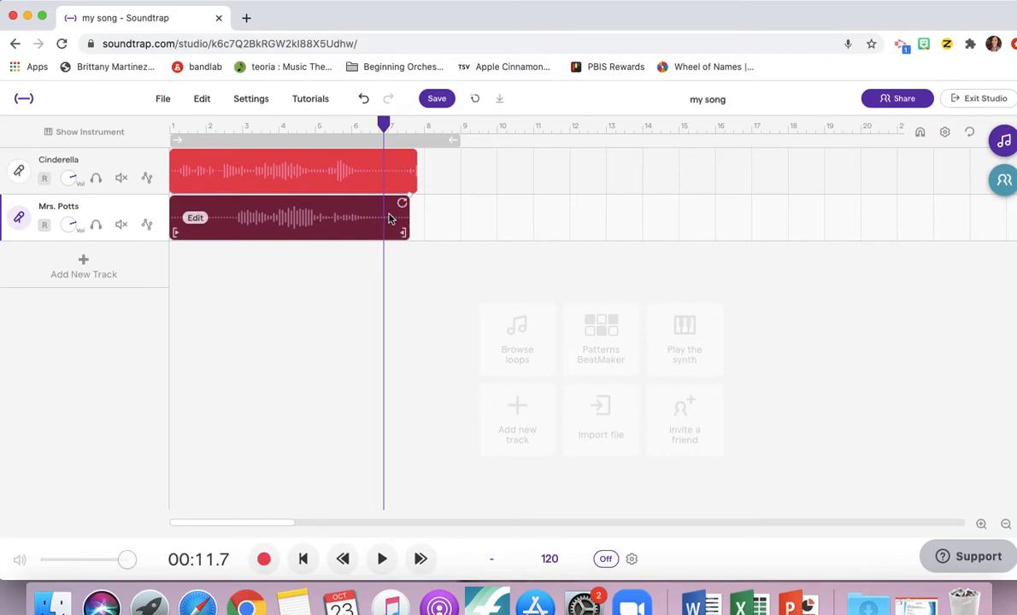
# - Delete the Mrs. Potts recording and return the playhead to the start of the timeline
pyautogui.press('Delete')
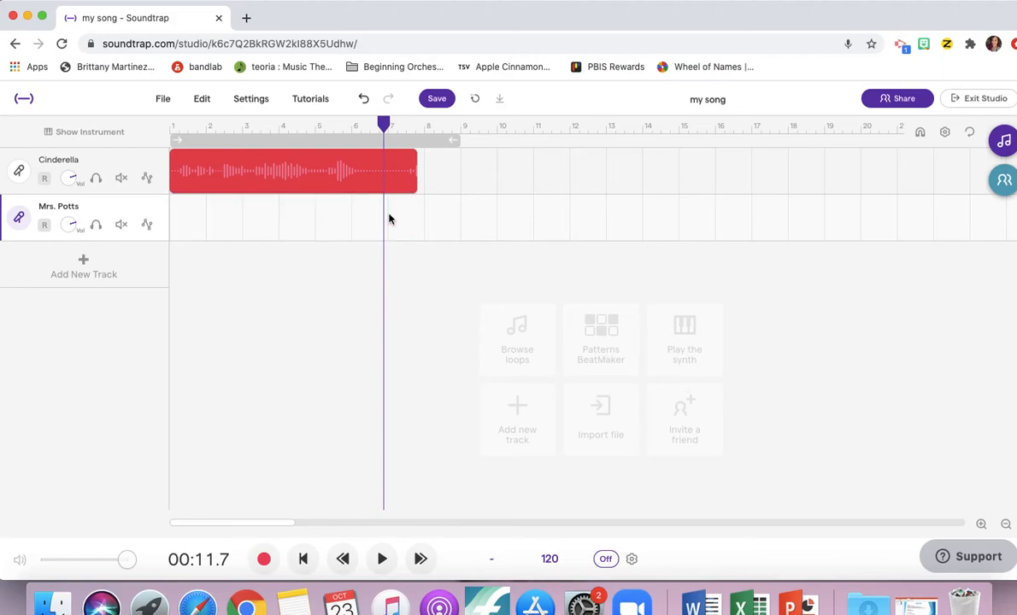
pyautogui.moveTo(384, 125); pyautogui.dragTo(167, 126)
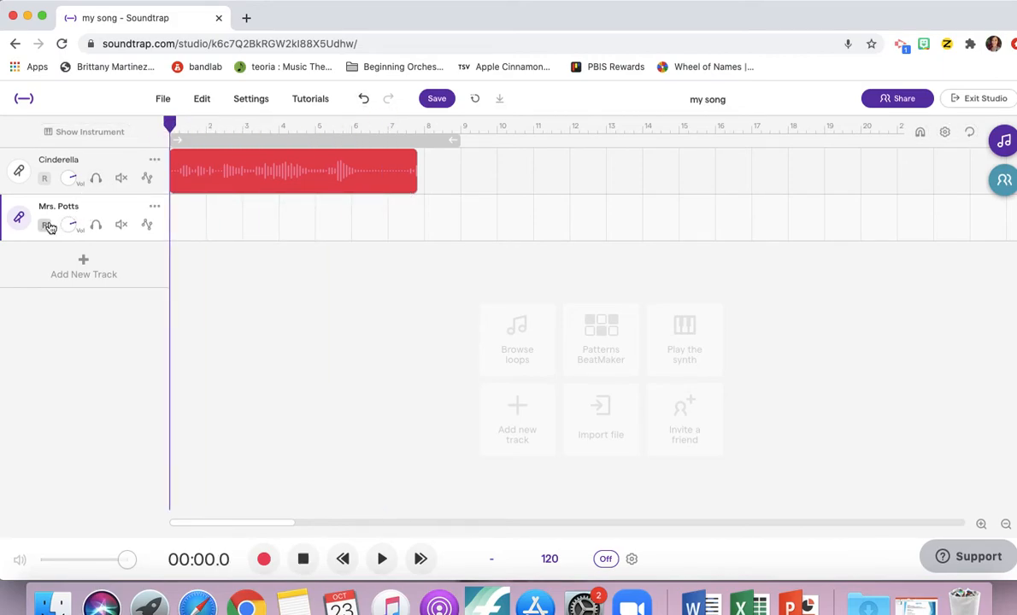
# - Record a new take on the armed Mrs. Potts track alongside the Cinderella recording
pyautogui.click(264, 559)
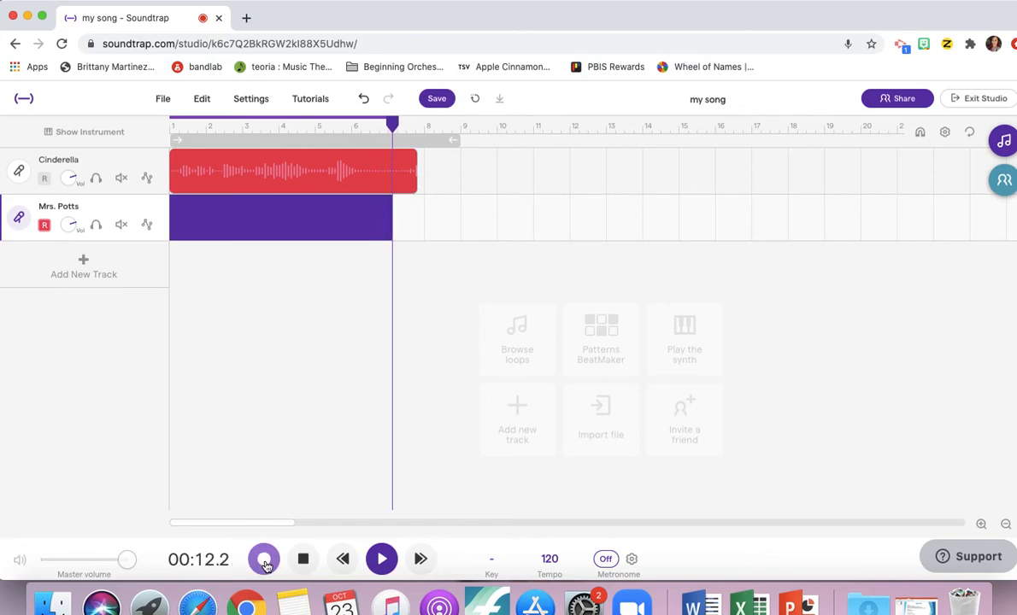
pyautogui.click(264, 561)
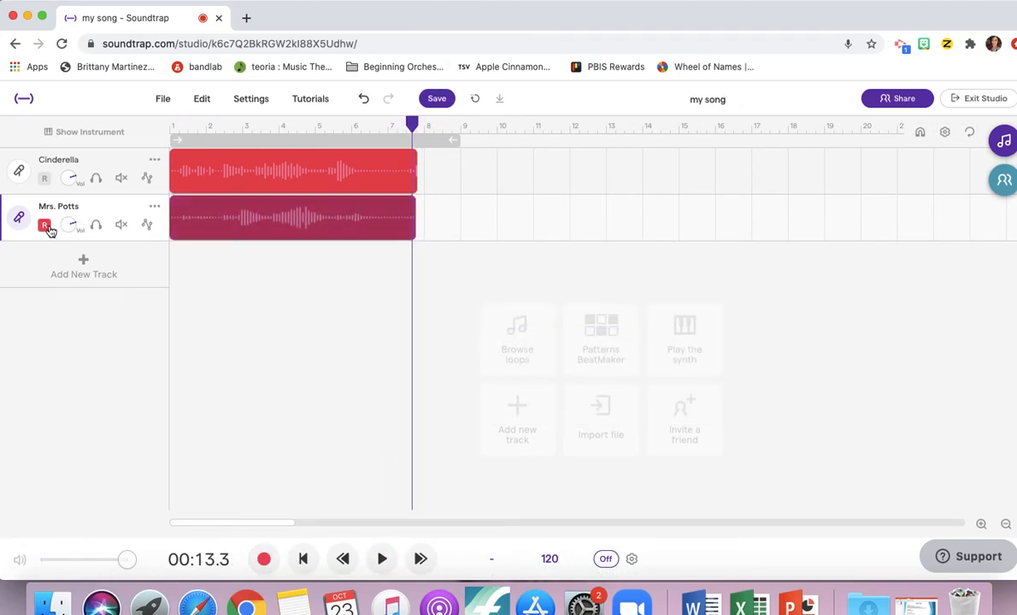
# - Trim the end of the Cinderella recording slightly and save the project
pyautogui.click(415, 187)
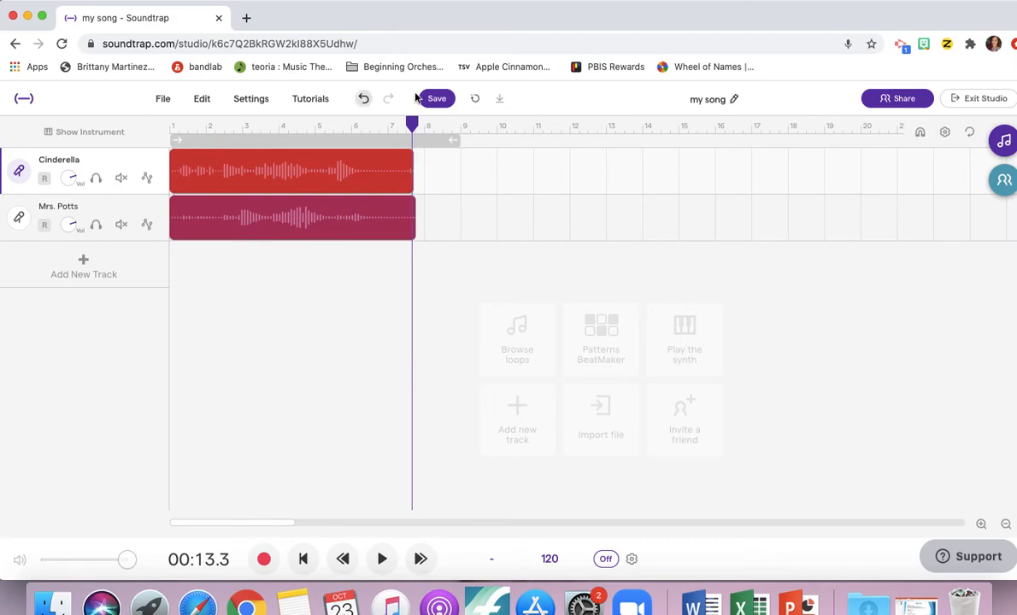
pyautogui.click(441, 100)
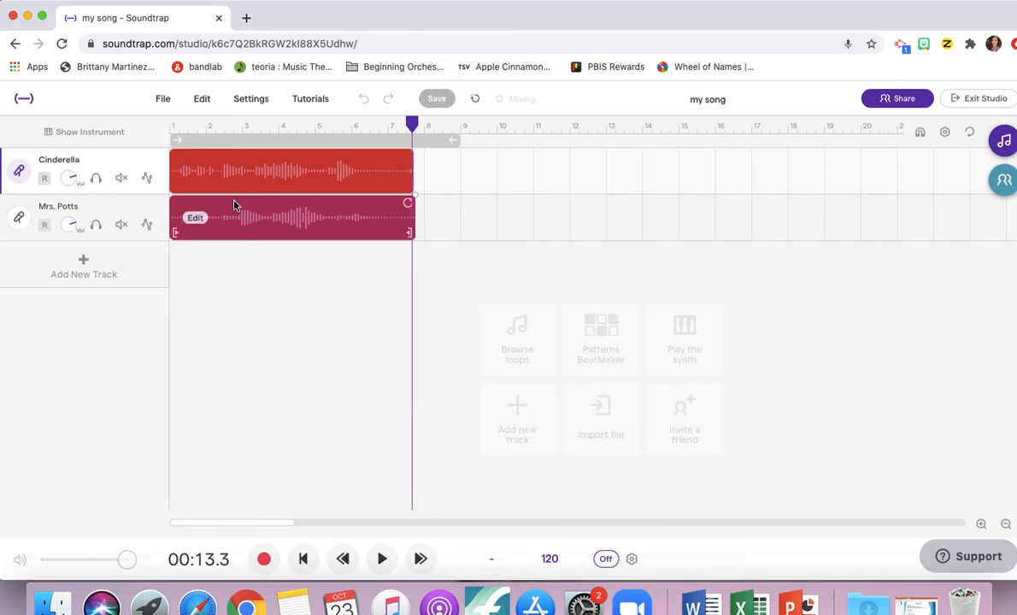
# - Add a third microphone track without recording on it yet and rename it Lumiere
pyautogui.click(97, 265)
pyautogui.click(342, 209)
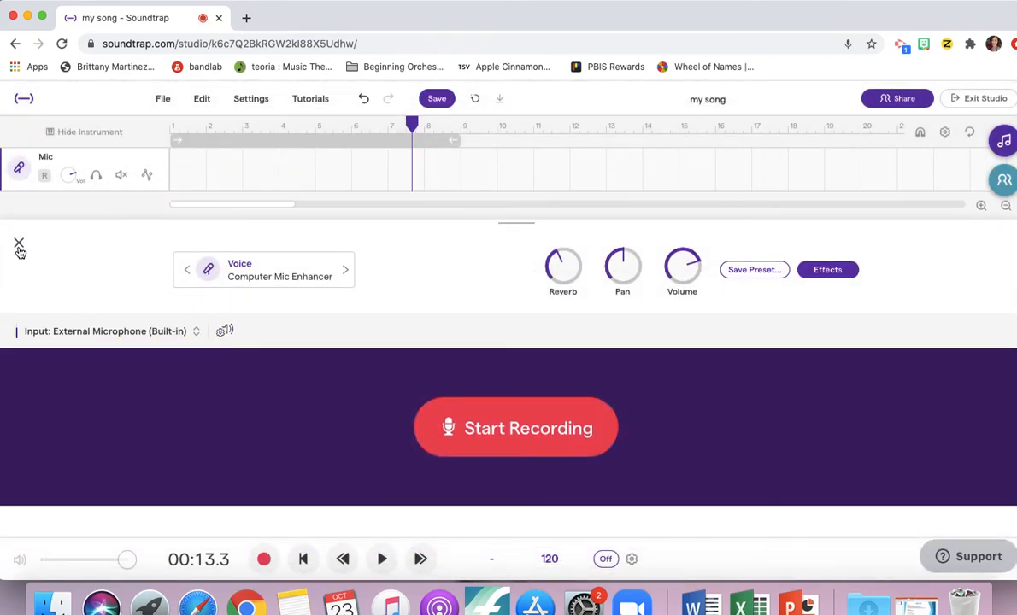
pyautogui.click(19, 246)
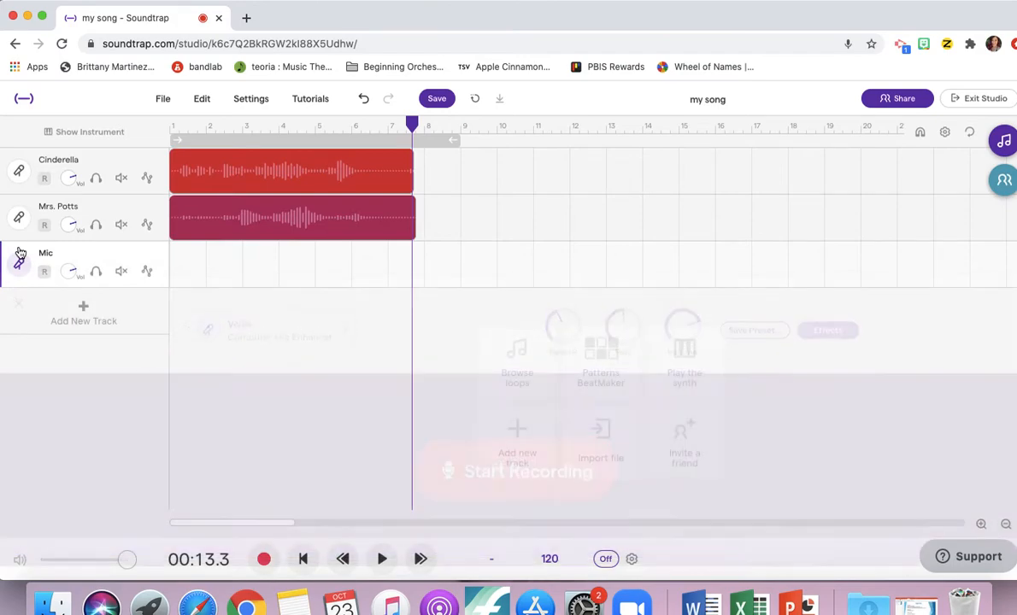
pyautogui.click(160, 253)
pyautogui.click(180, 270)
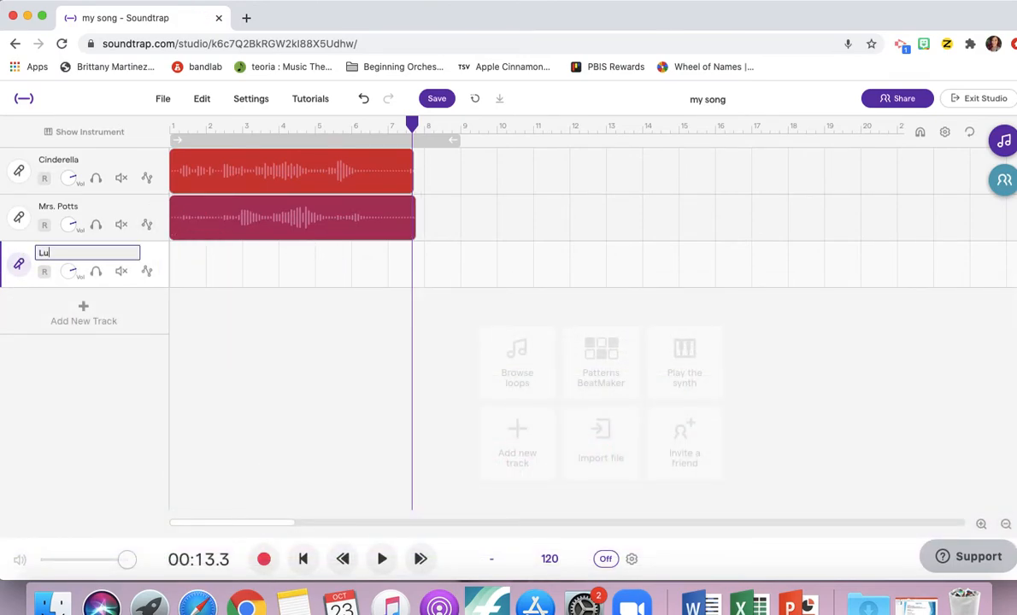
pyautogui.press('Return')
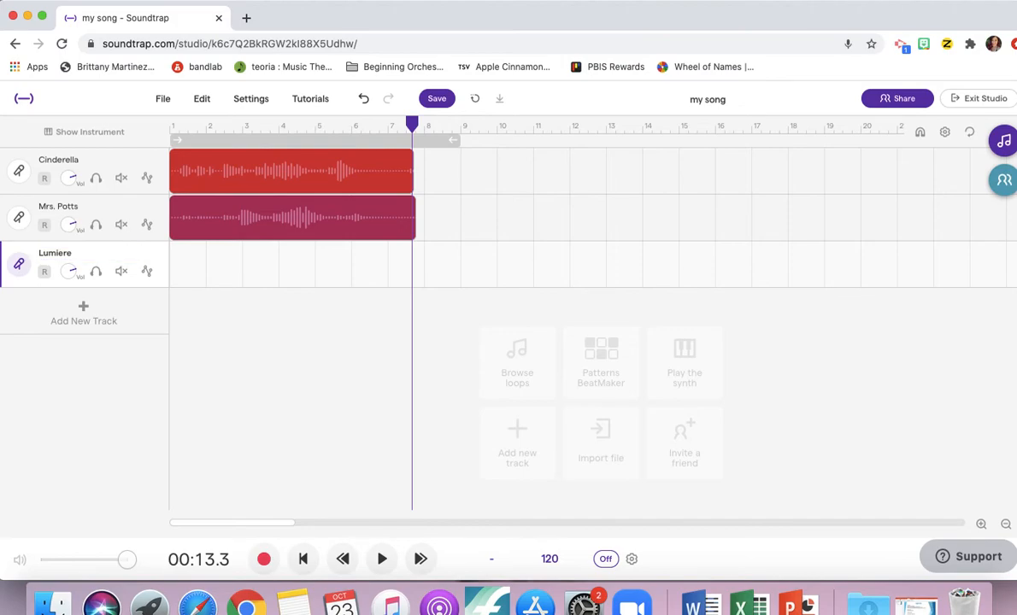
# - Record a take from the start on the Lumiere track with Mrs. Potts muted, and disarm the track when done
pyautogui.moveTo(408, 126); pyautogui.dragTo(168, 121)
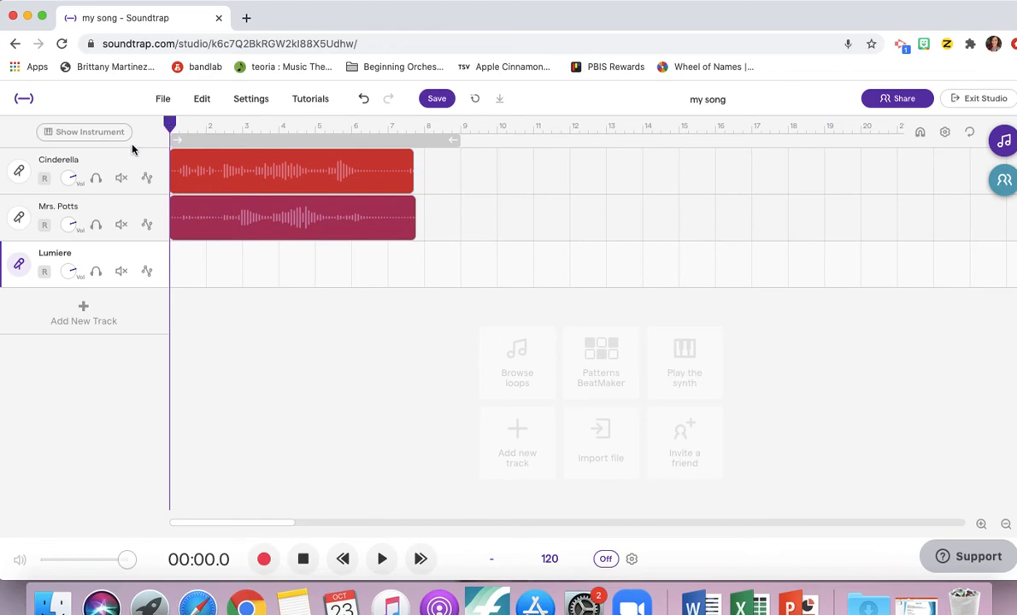
pyautogui.click(121, 226)
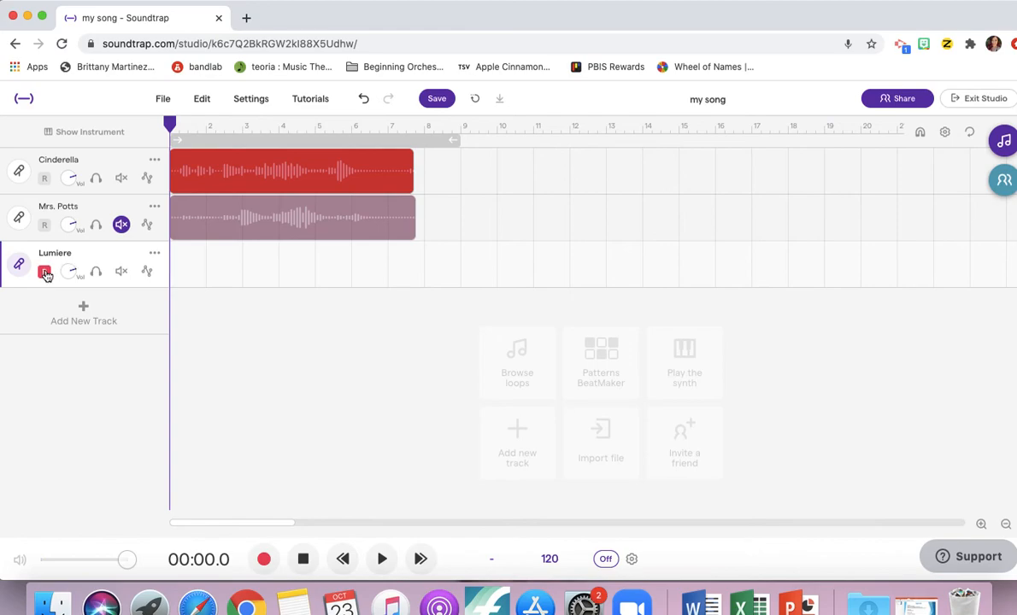
pyautogui.click(265, 560)
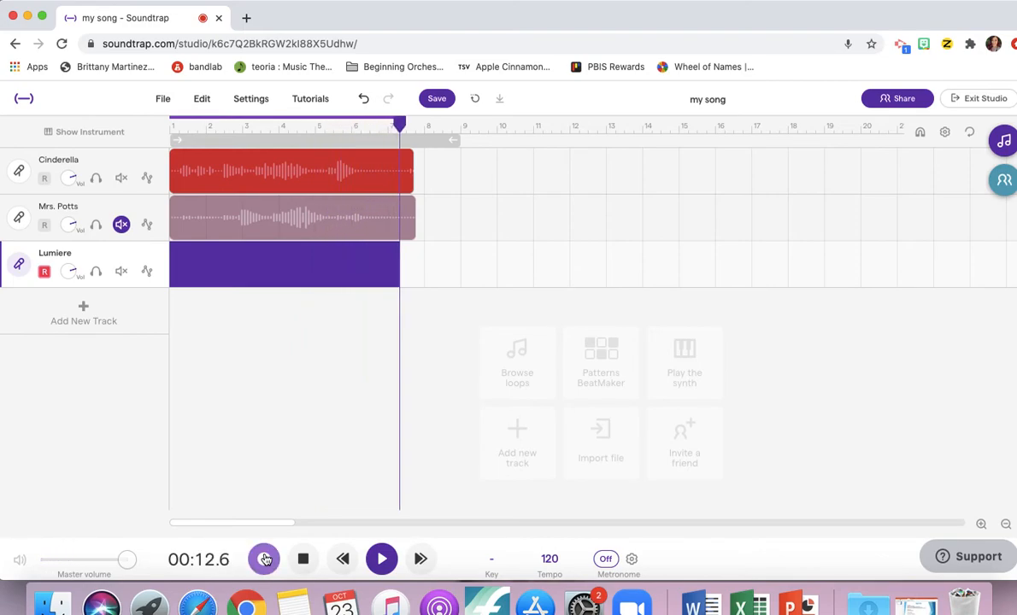
pyautogui.click(265, 559)
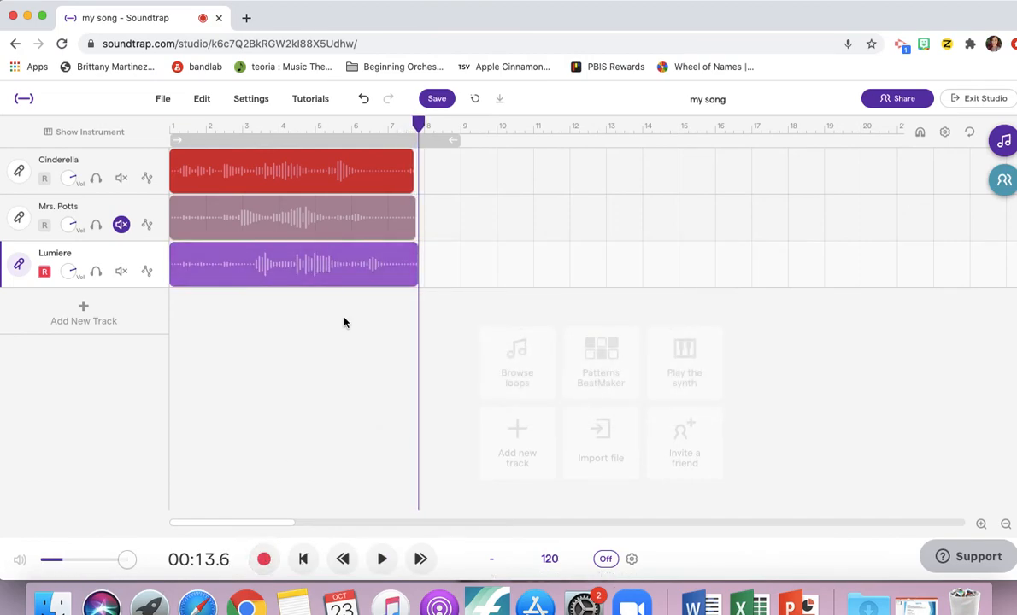
pyautogui.click(45, 271)
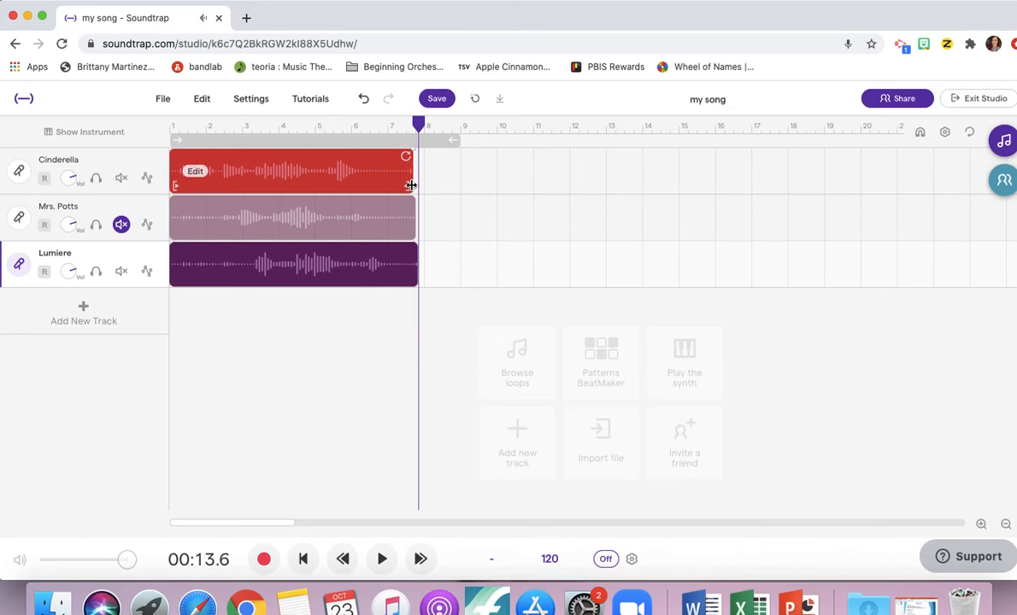
# - Trim a little more off the end of the Cinderella recording and enlarge the timeline to compare the clip endings
pyautogui.moveTo(411, 185); pyautogui.dragTo(407, 186)
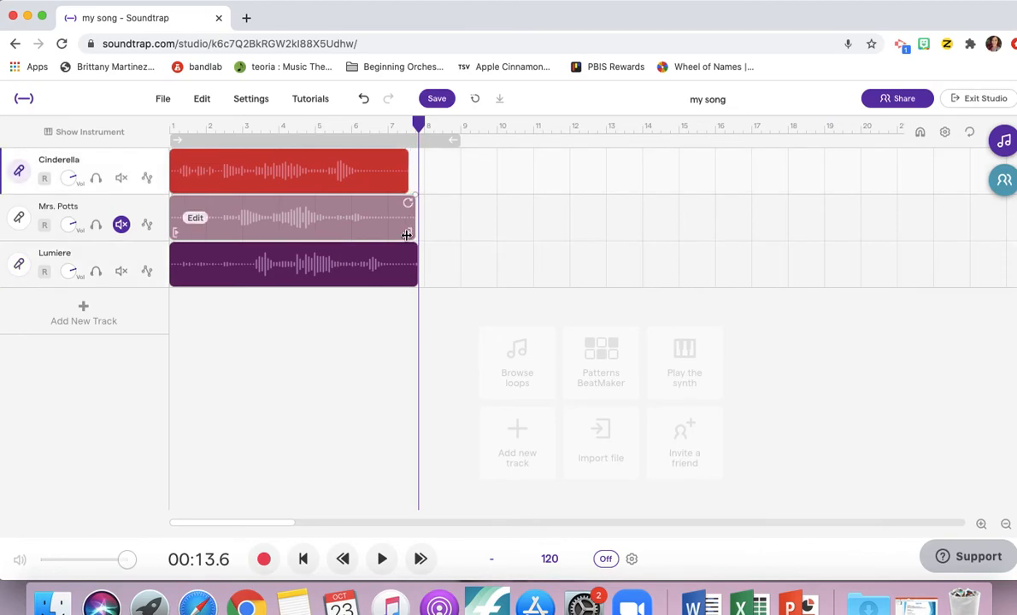
pyautogui.click(981, 524)
pyautogui.click(981, 524)
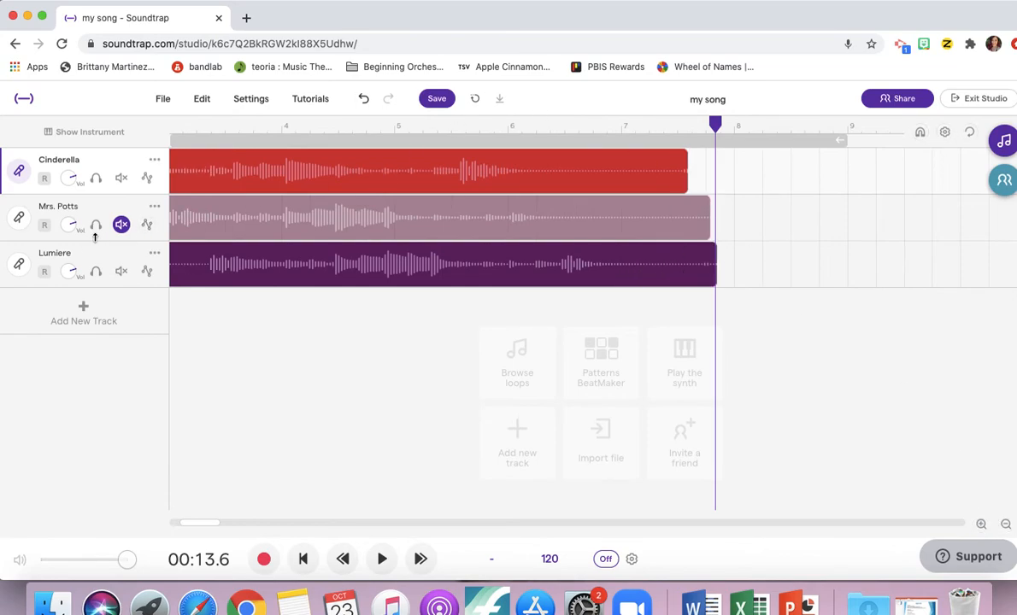
# - Unmute the Mrs. Potts track, play all three recordings together from the start, and stop playback
pyautogui.click(122, 225)
pyautogui.hscroll(-5, 217, 203)
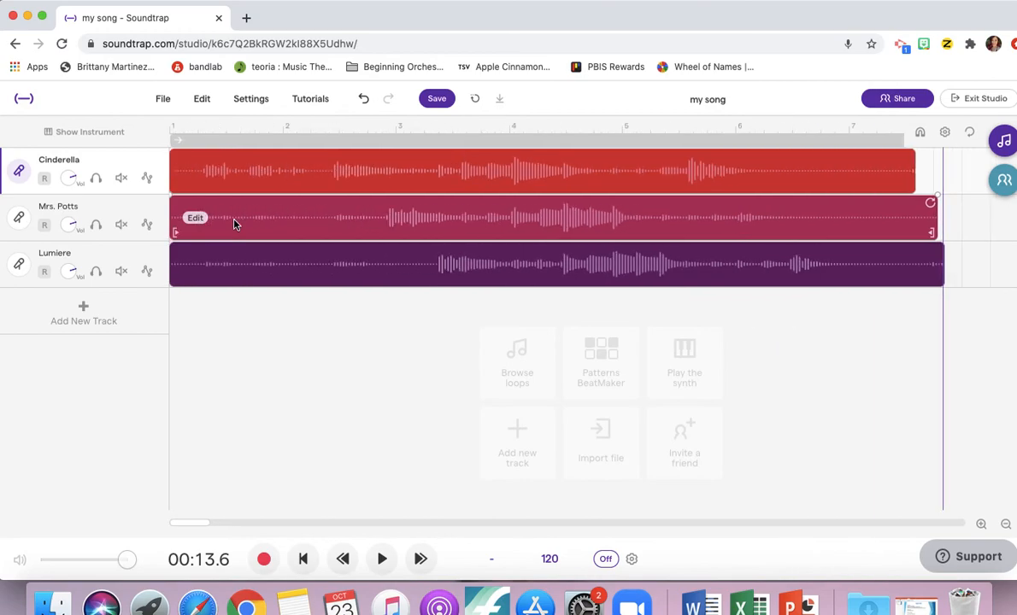
pyautogui.click(171, 126)
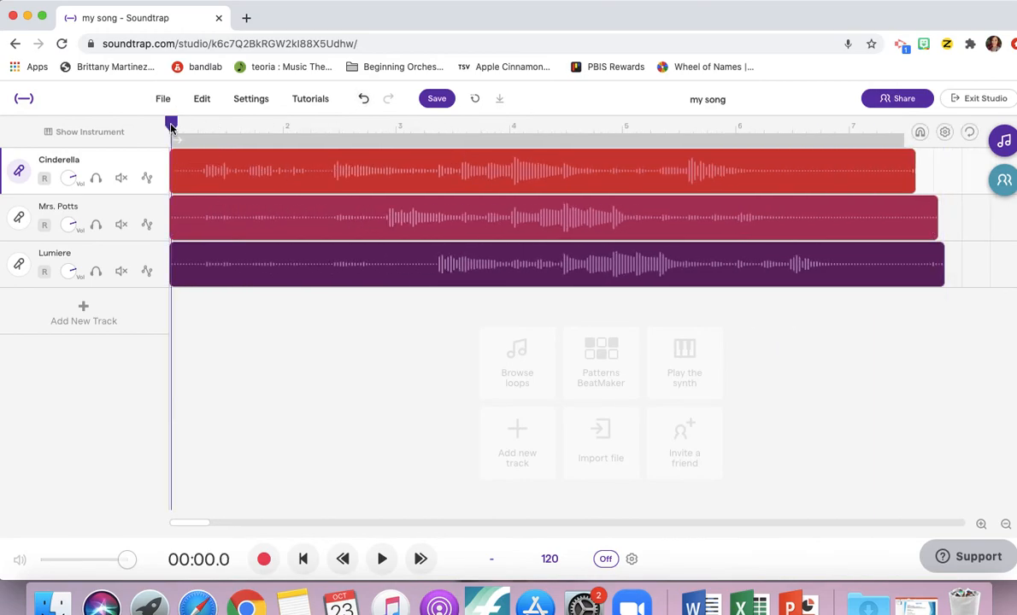
pyautogui.press('space')
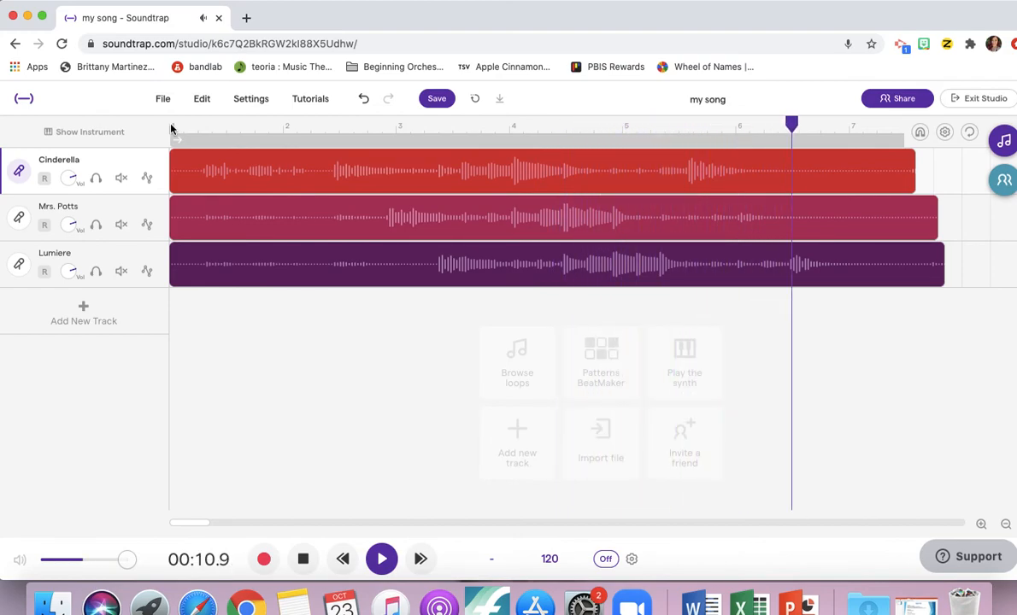
pyautogui.press('space')
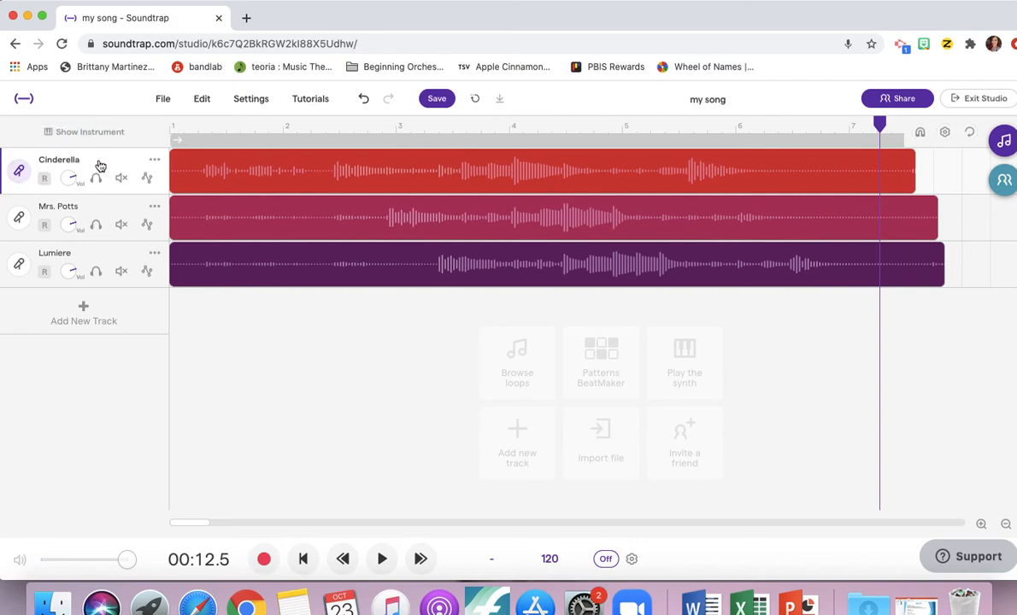
# - Rename the Cinderella track as Cinderella-Directions
pyautogui.click(154, 160)
pyautogui.click(169, 177)
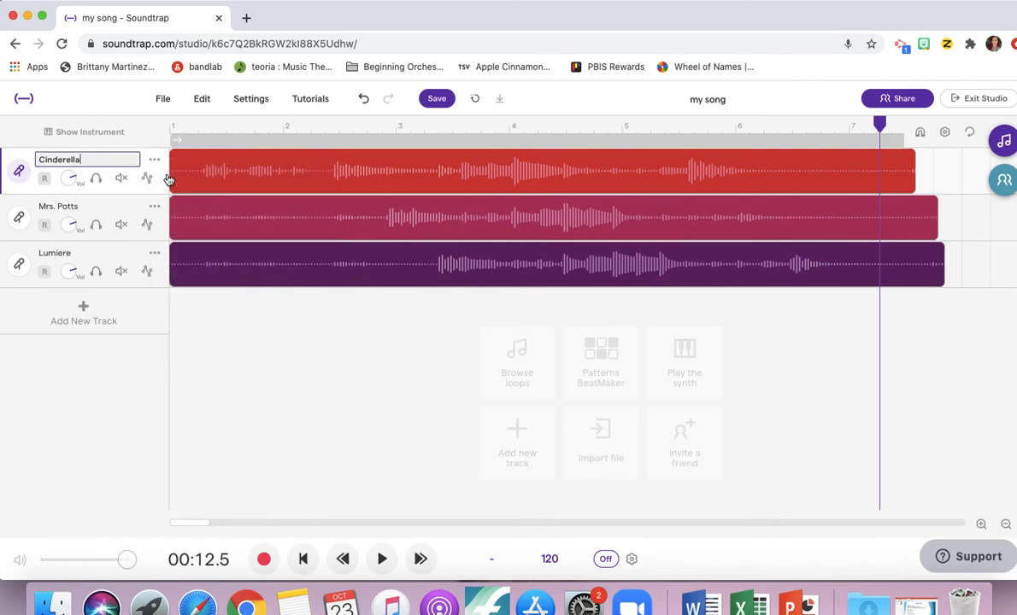
pyautogui.write('-Directions')
pyautogui.press('Return')
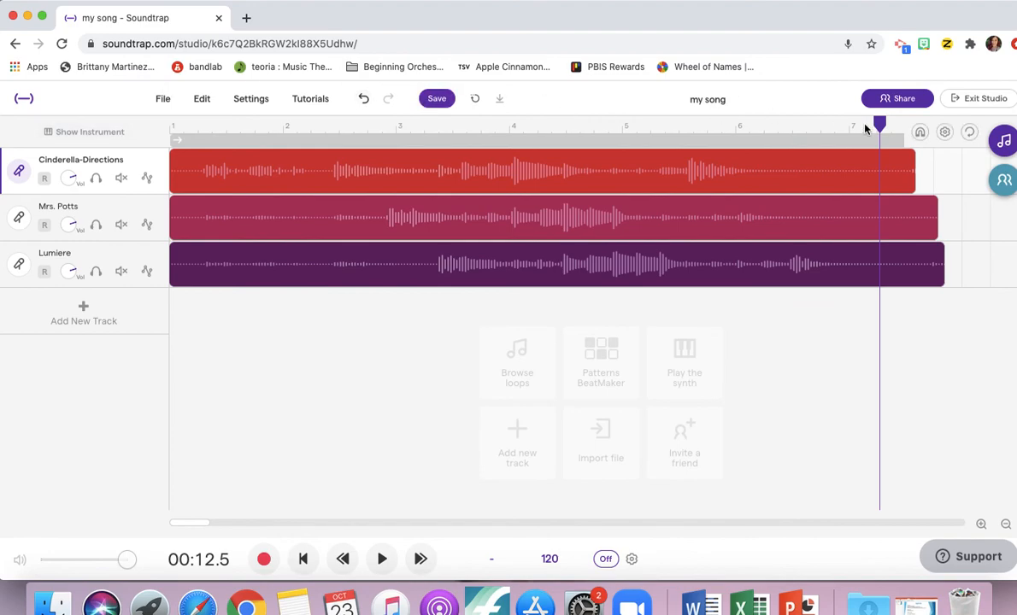
# - Return the playhead to the start, mute the Mrs. Potts track, and save the project
pyautogui.moveTo(879, 125); pyautogui.dragTo(143, 144)
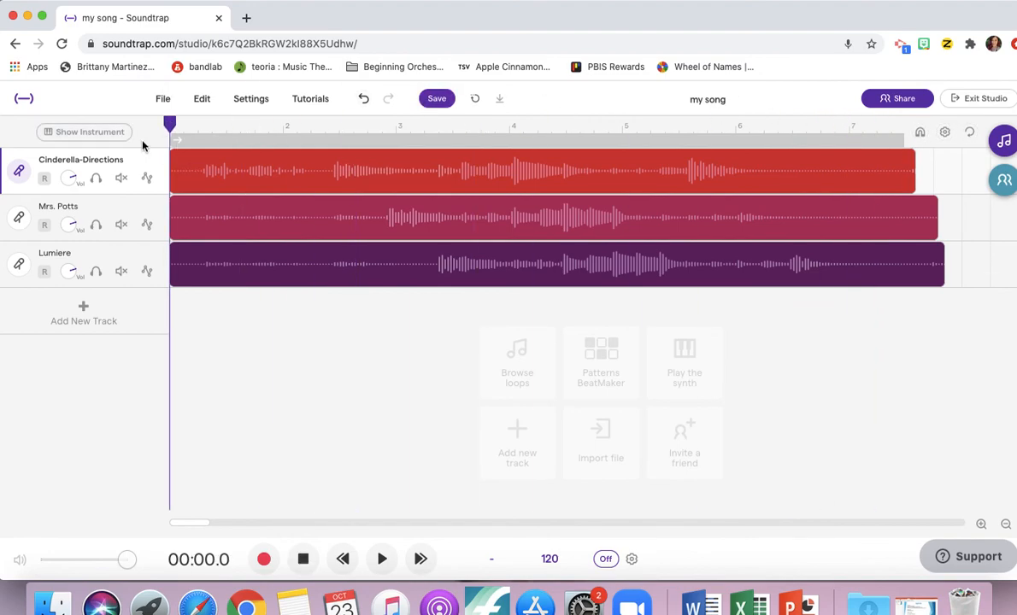
pyautogui.click(121, 224)
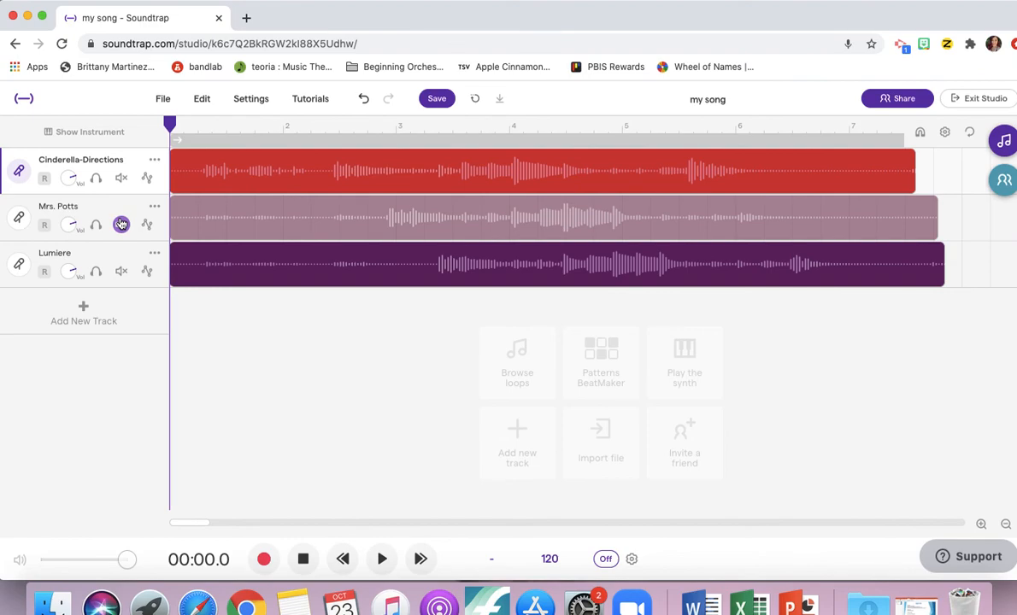
pyautogui.click(438, 98)
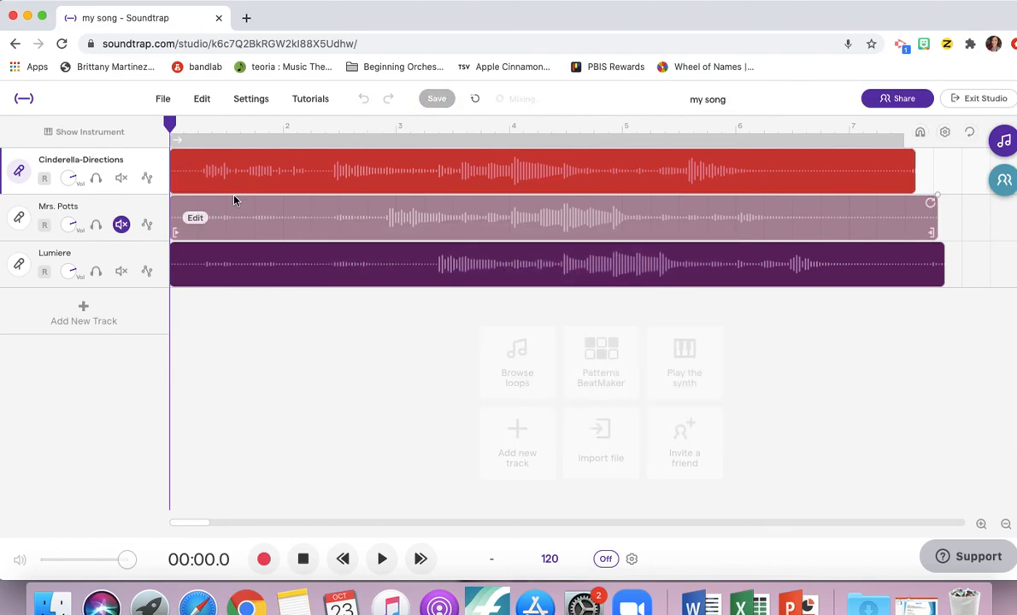
# - Toggle record arming on the Lumiere track on and off, leaving it disarmed
pyautogui.click(44, 272)
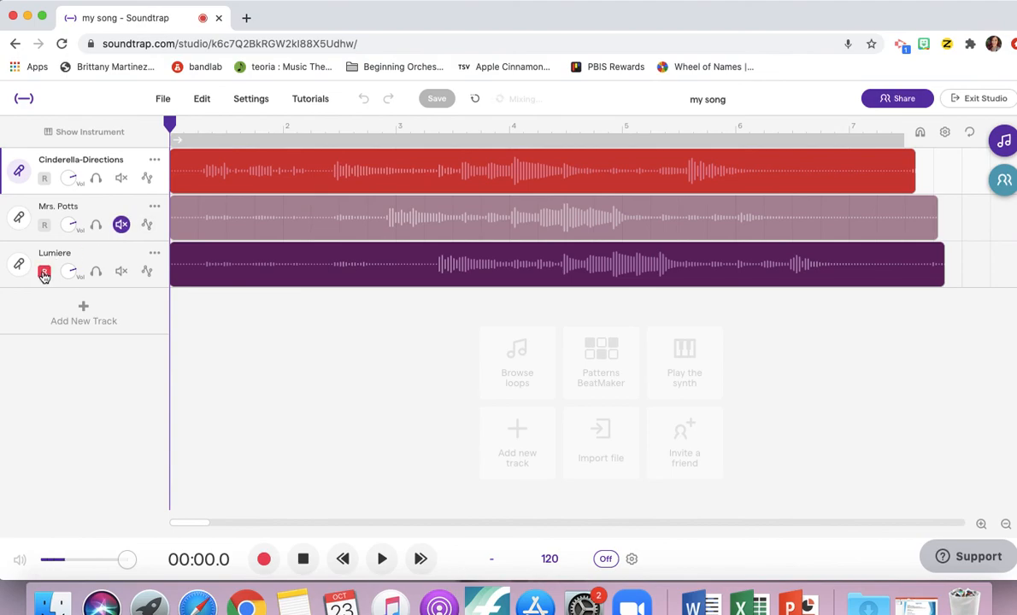
pyautogui.click(43, 272)
pyautogui.click(43, 273)
pyautogui.click(44, 272)
pyautogui.press('super+shift+5')
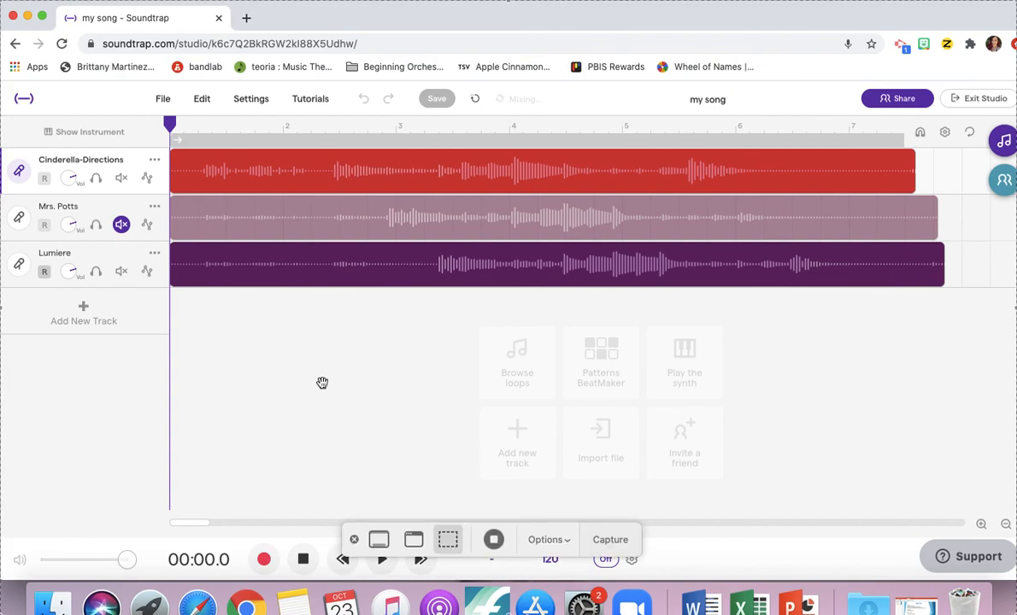